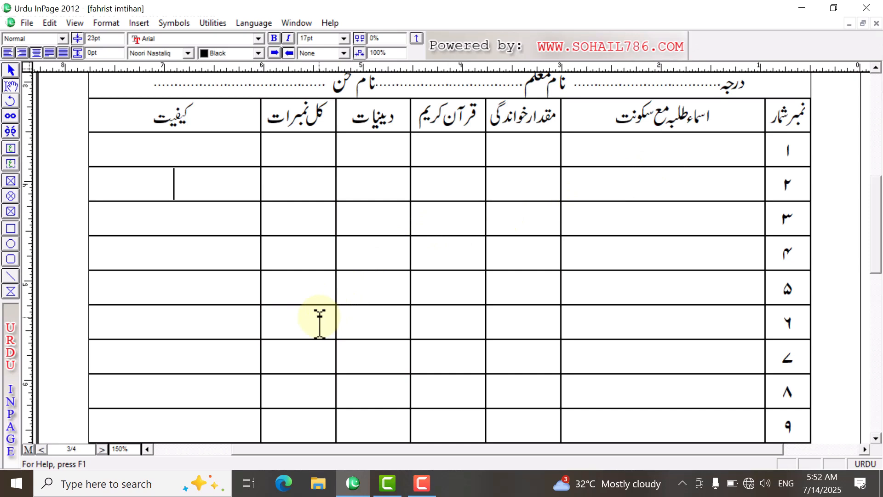
Step: Create a new one-page portrait A4 document with 0.5" margins and right-to-left direction
key(ctrl+n)
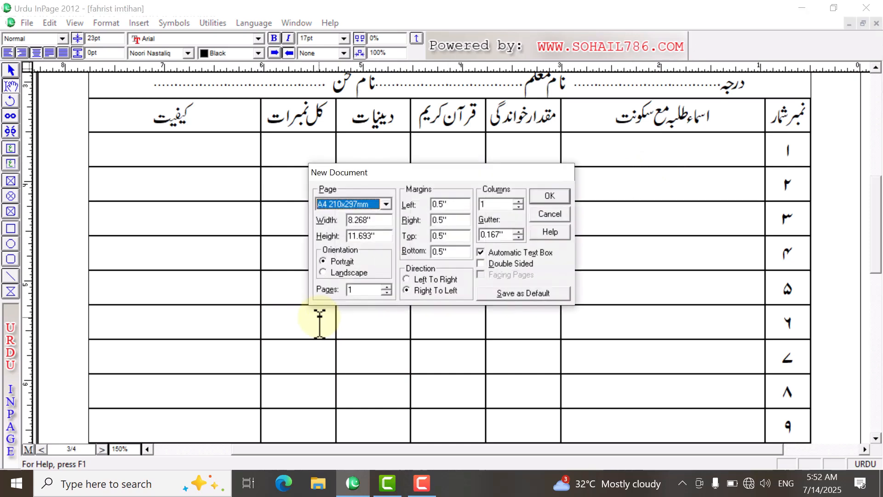
key(Return)
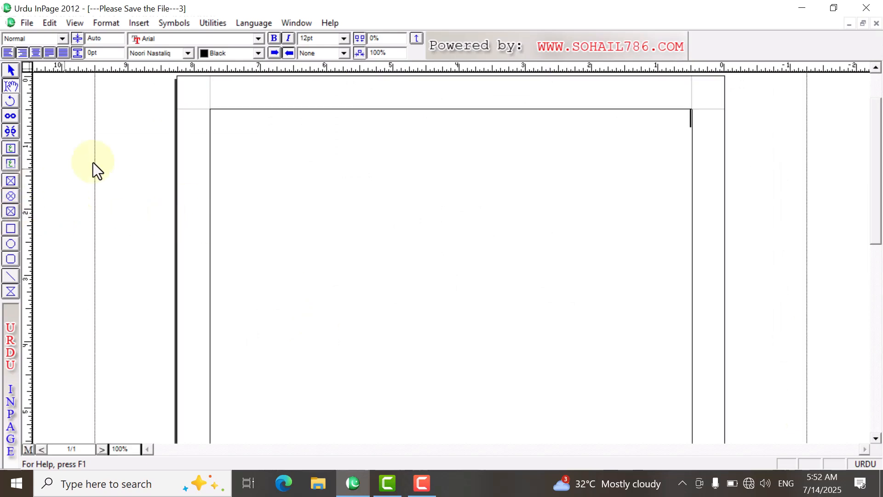
Step: Draw a vertical line and a crossing horizontal line on the page, and delete them both
click(10, 276)
drag(453, 259, 437, 385)
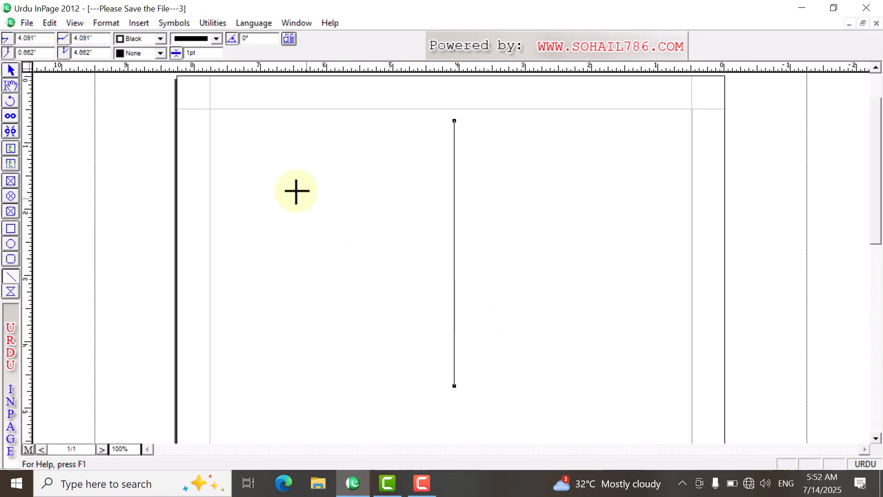
drag(254, 166, 667, 175)
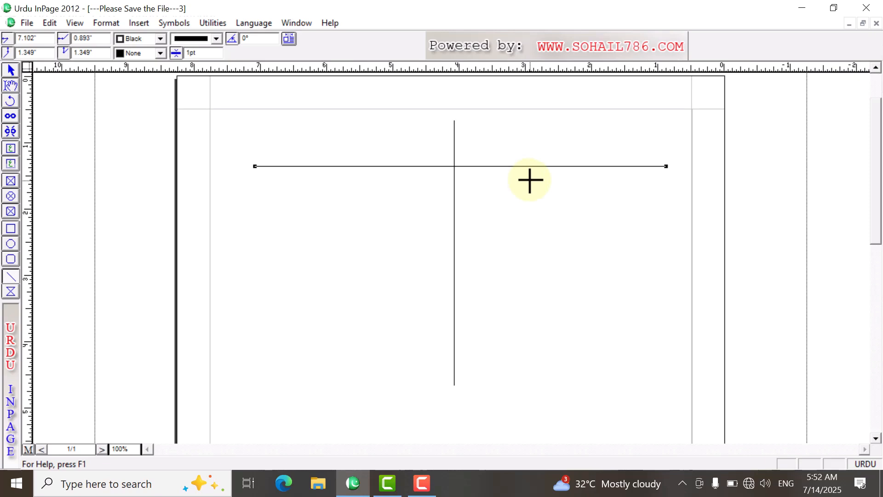
key(ctrl+a)
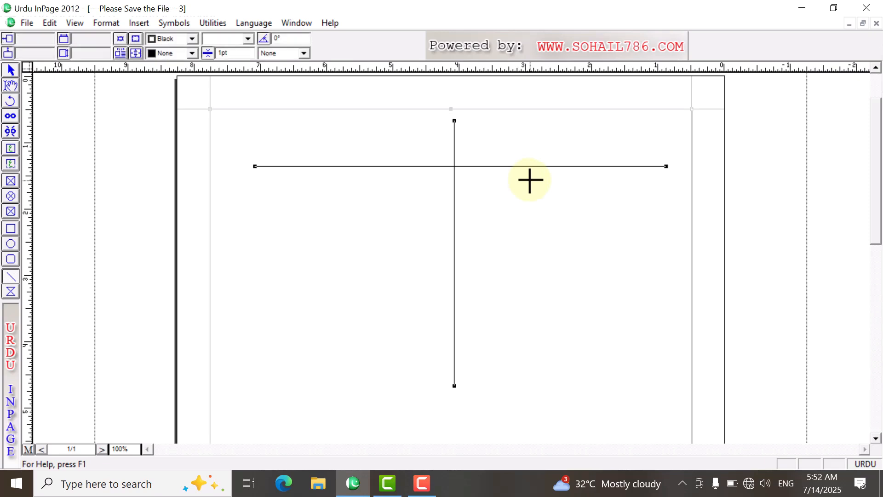
key(Delete)
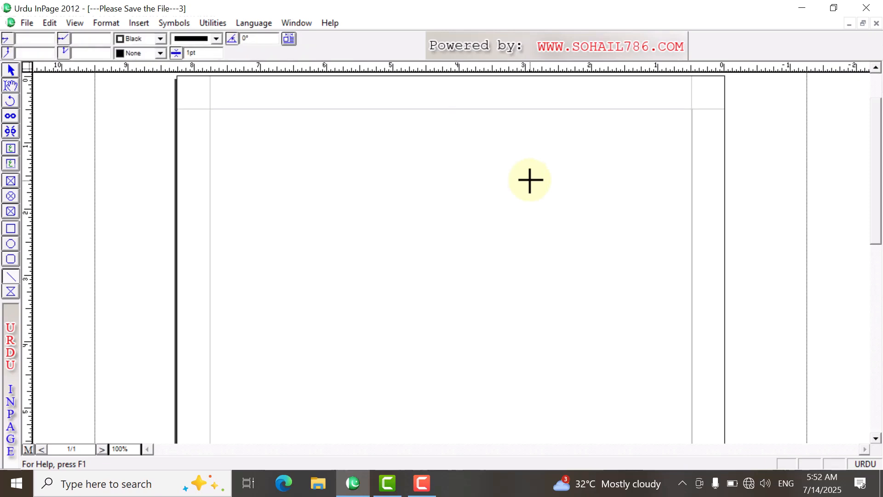
Step: Place the text cursor in the page's text box and set the font size to 18 pt
click(10, 86)
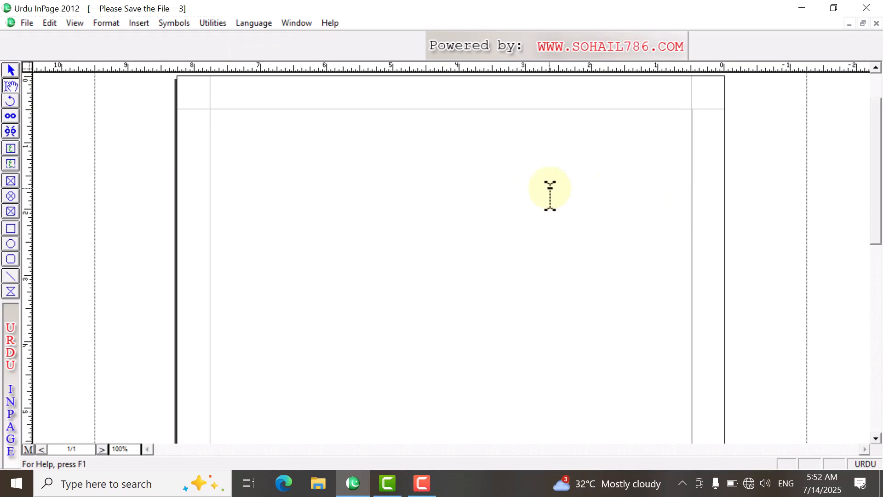
click(632, 201)
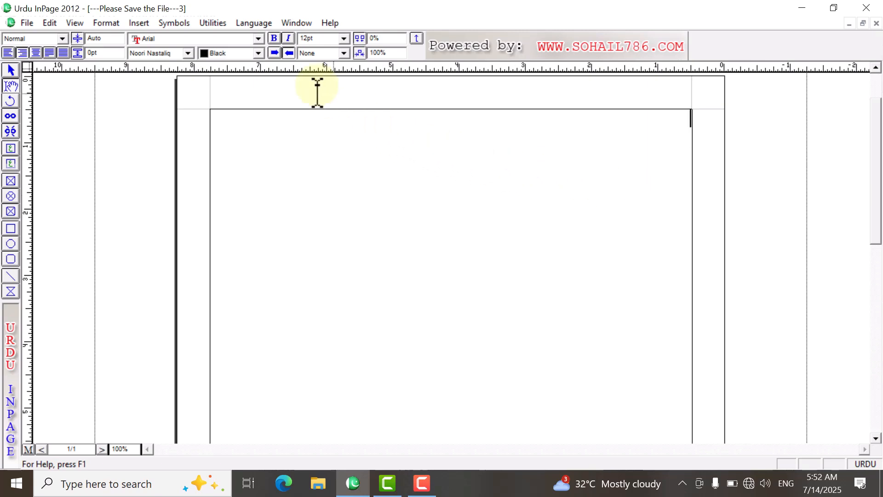
click(343, 41)
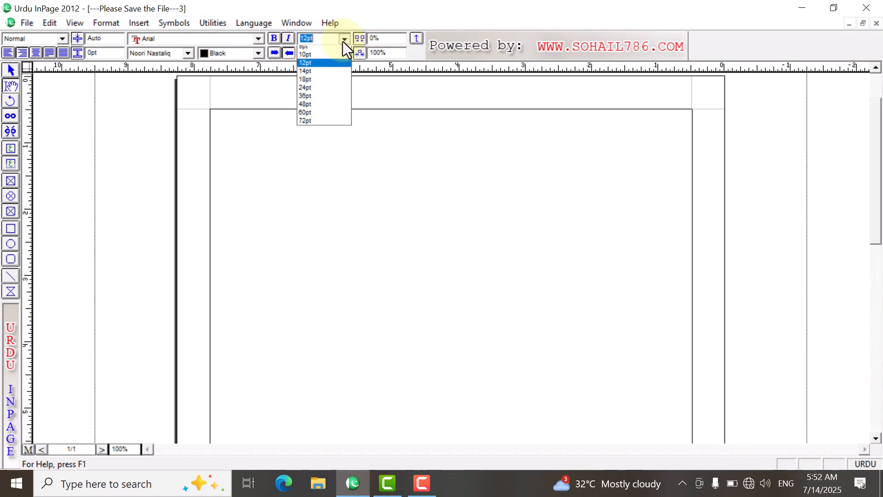
click(333, 87)
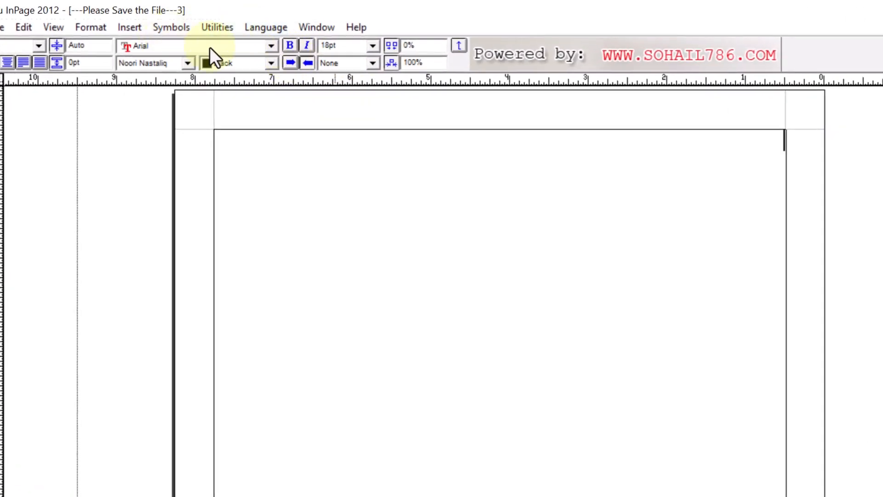
Step: Insert a table with 1 row and 5 columns at automatic column width
click(130, 27)
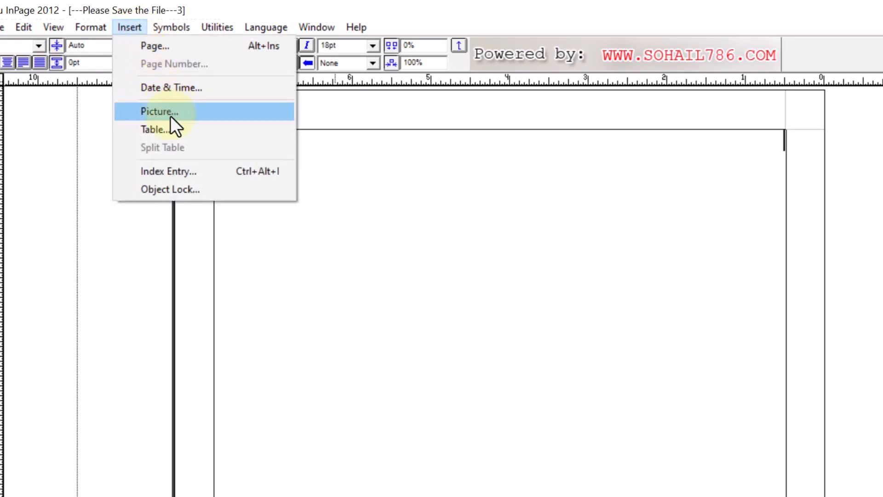
click(151, 130)
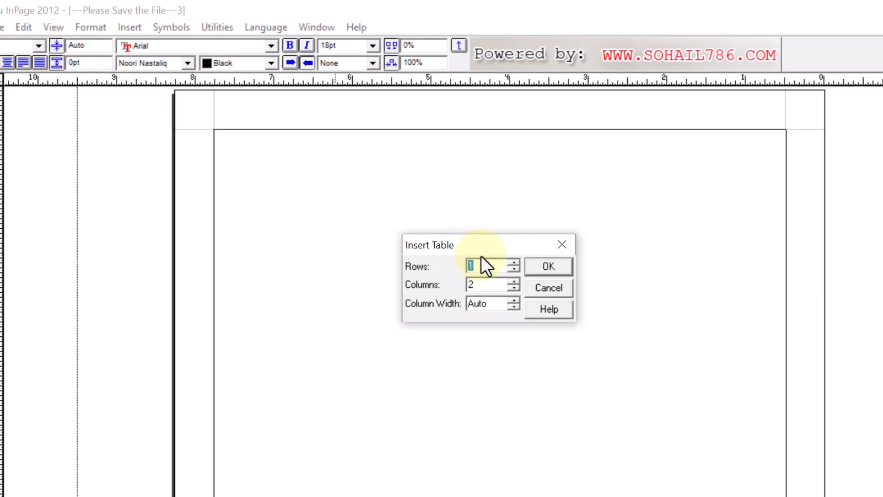
key(Tab)
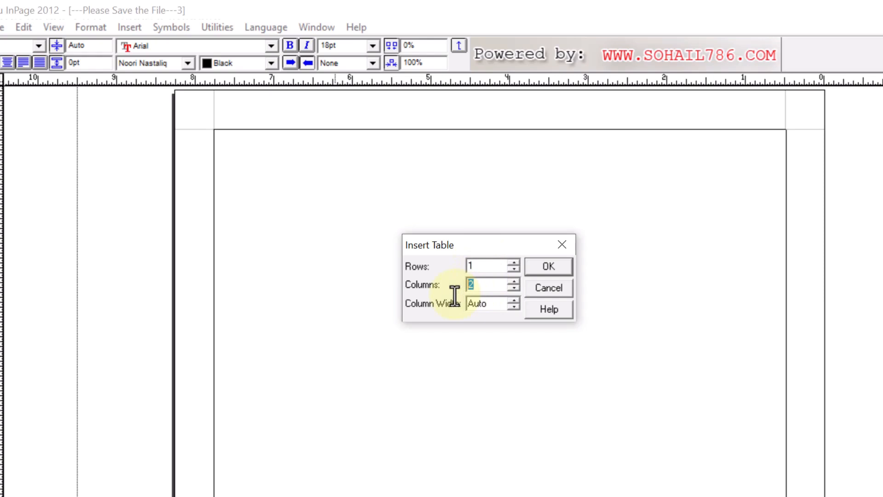
text(5)
click(546, 268)
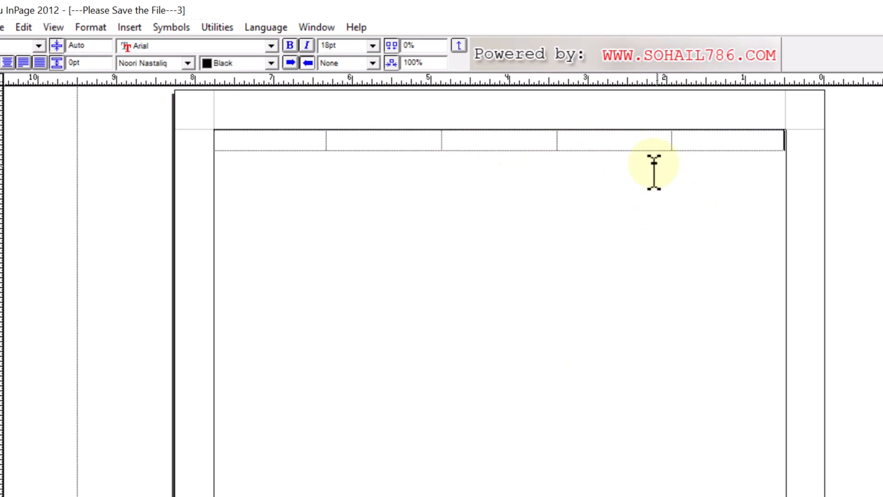
Step: Split the table at its first row to add an empty text line above it
ctrl+click(731, 133)
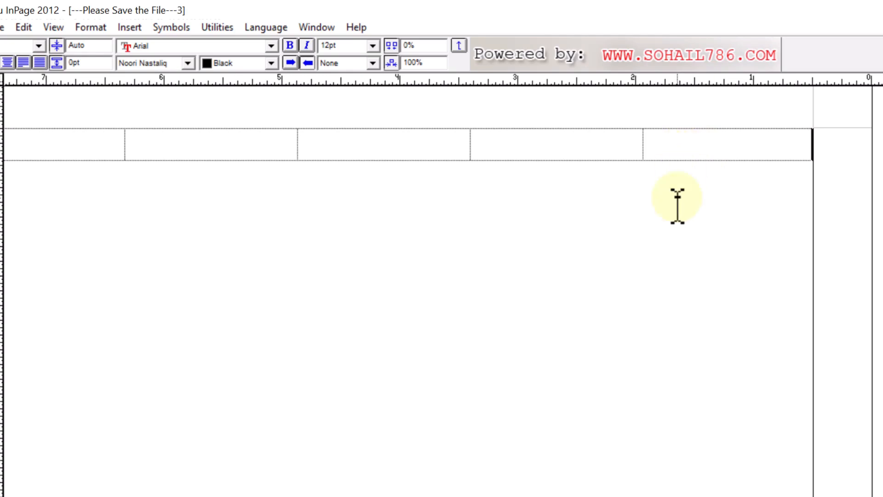
click(127, 29)
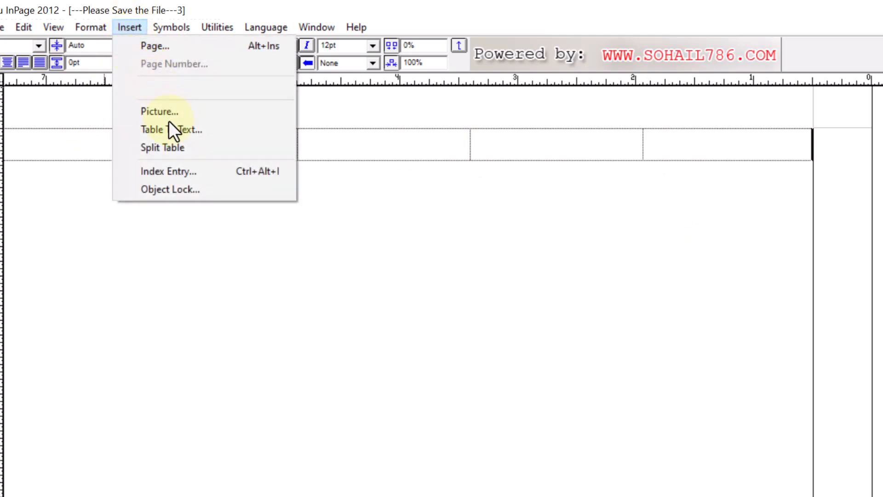
click(171, 148)
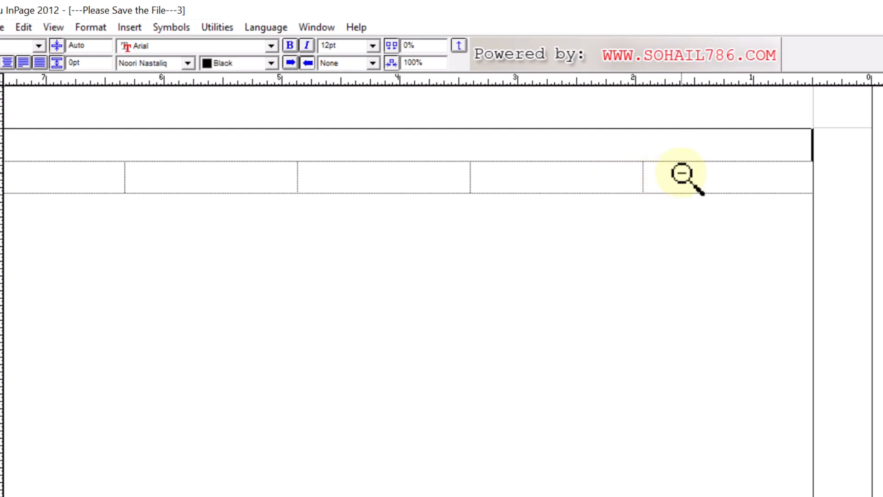
Step: Select all five cells of the table row and examine their Table Format settings
ctrl+alt+click(683, 173)
ctrl+click(581, 151)
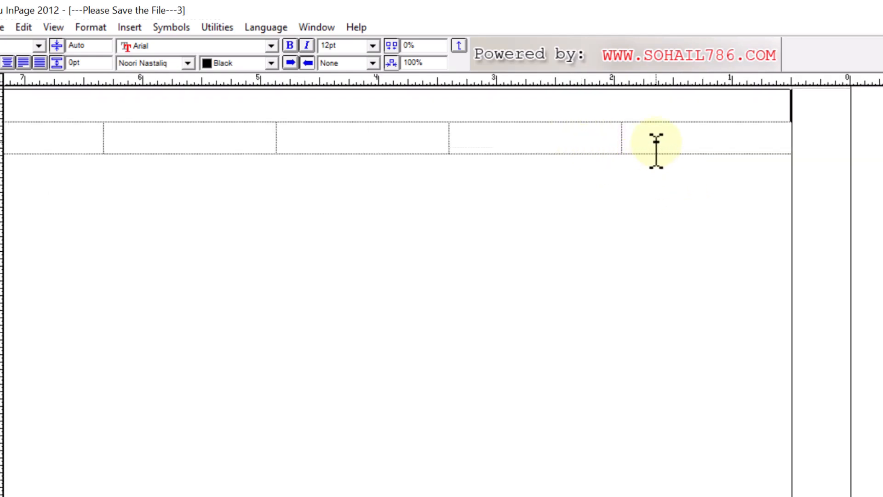
ctrl+alt+click(663, 138)
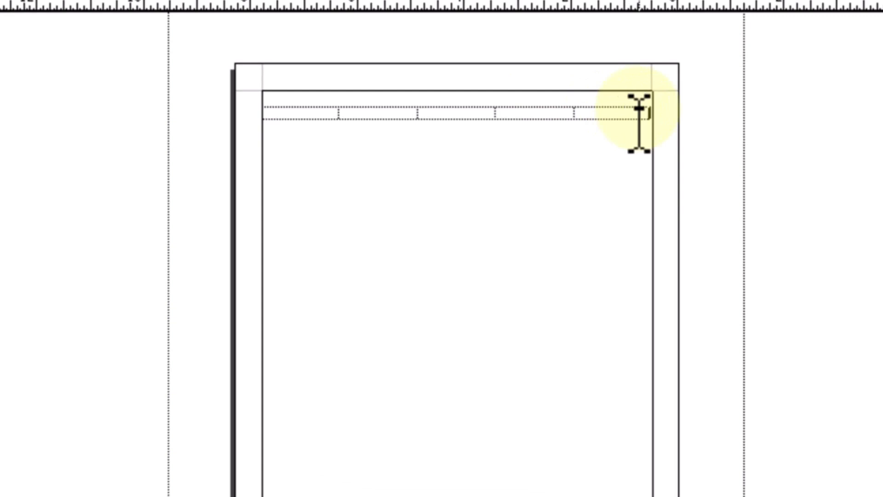
drag(639, 109, 331, 121)
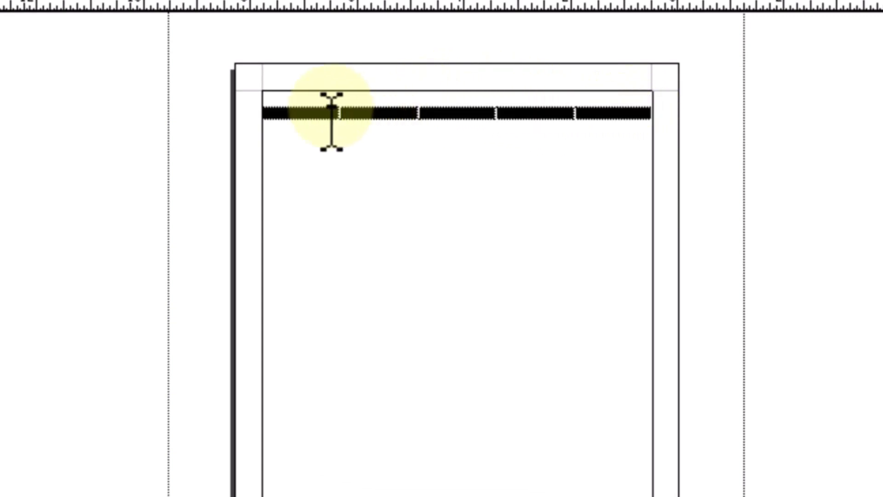
key(ctrl+space)
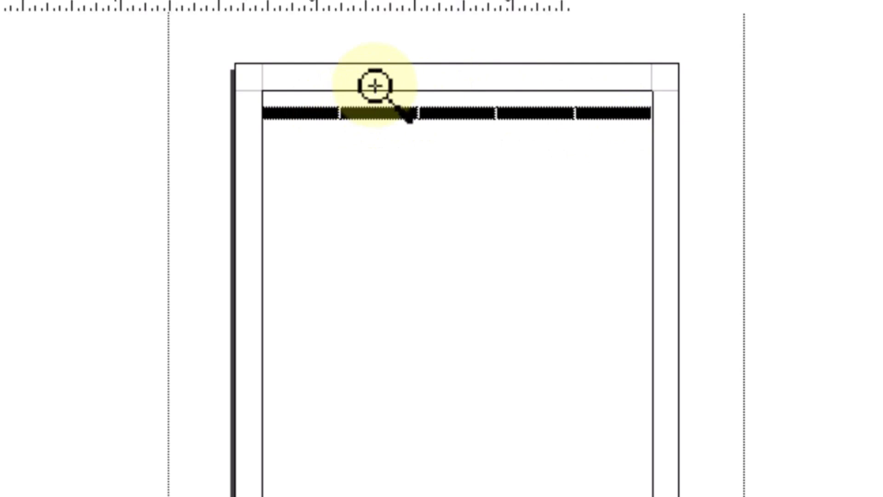
click(374, 89)
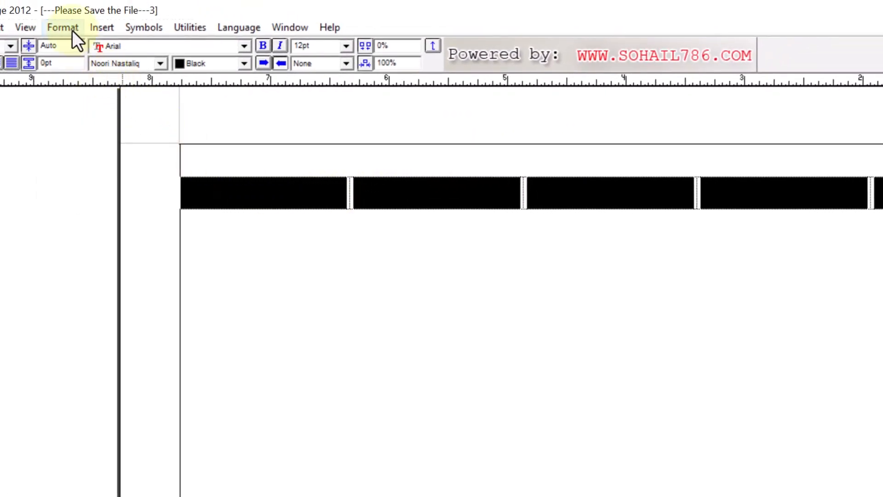
click(67, 29)
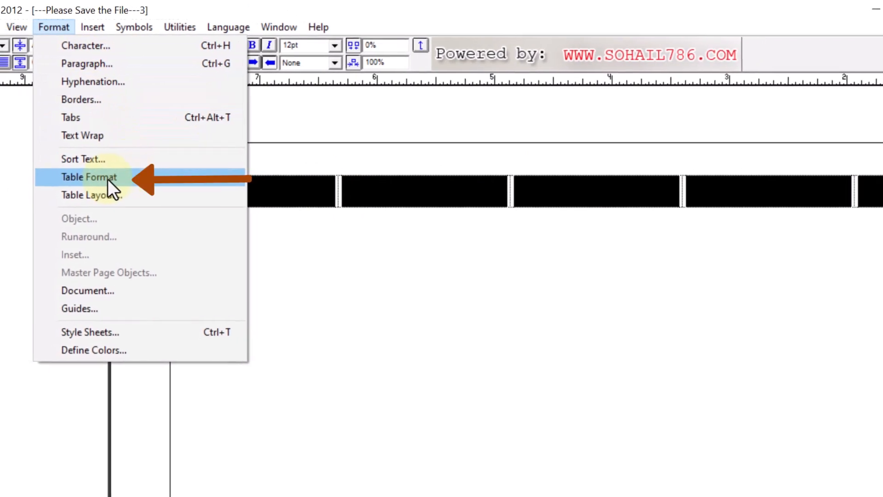
click(108, 178)
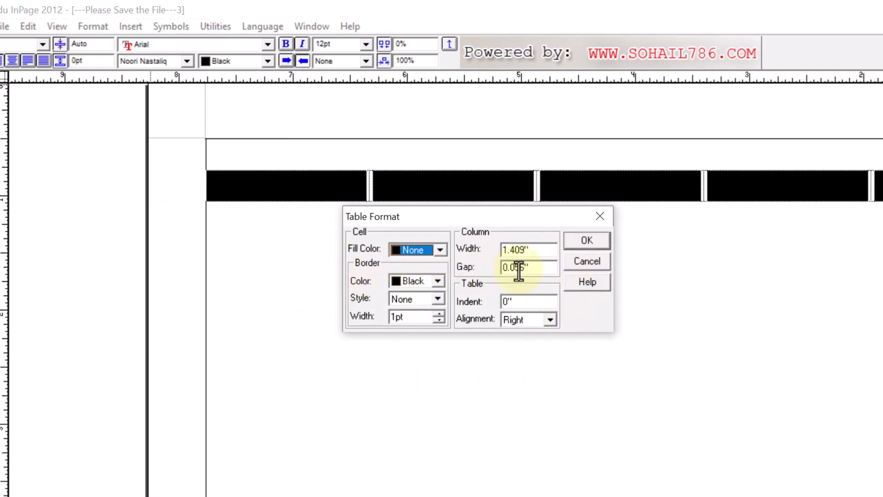
click(584, 261)
ctrl+alt+click(621, 272)
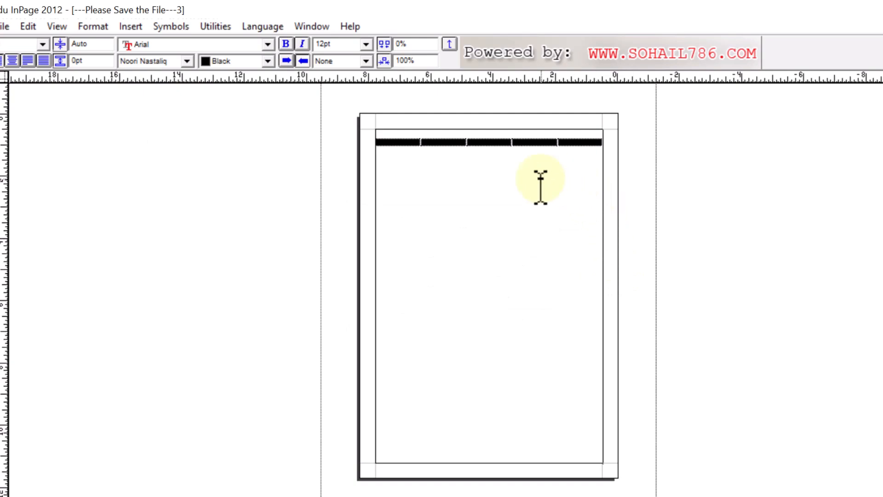
click(572, 153)
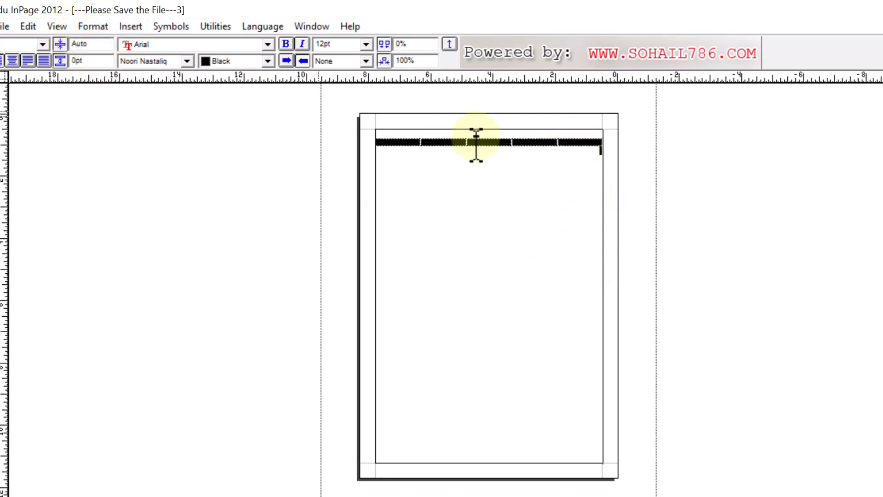
ctrl+click(588, 139)
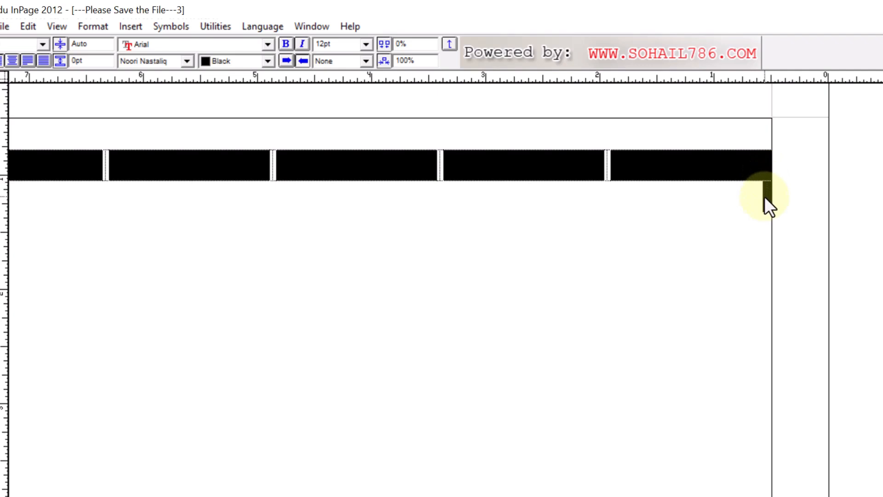
click(101, 27)
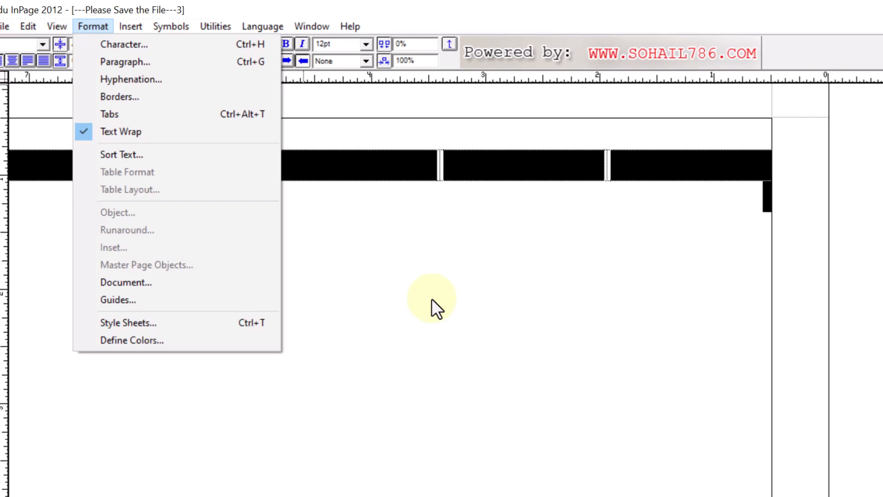
click(410, 250)
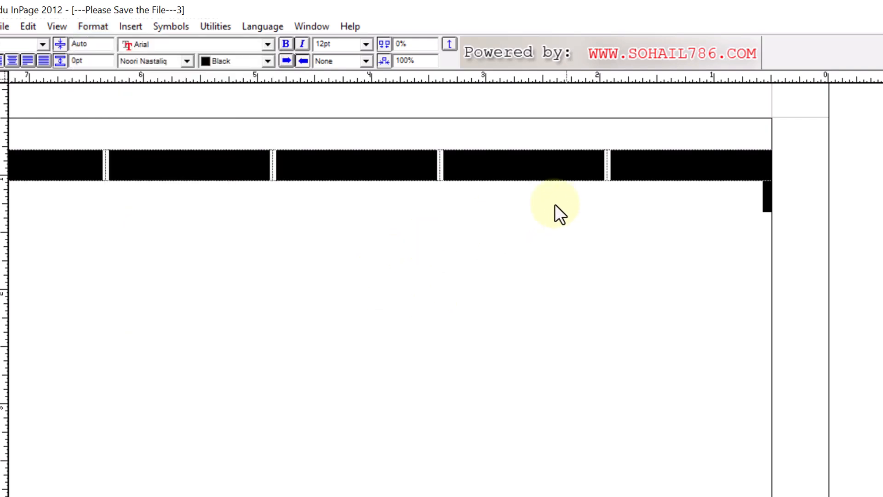
Step: Select only the five cells of the table row and set their font size to 18 pt
ctrl+alt+click(266, 119)
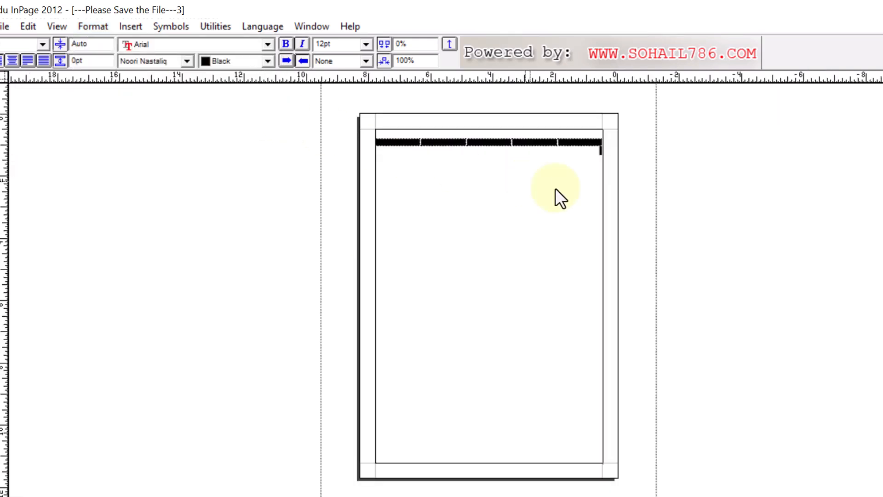
click(594, 144)
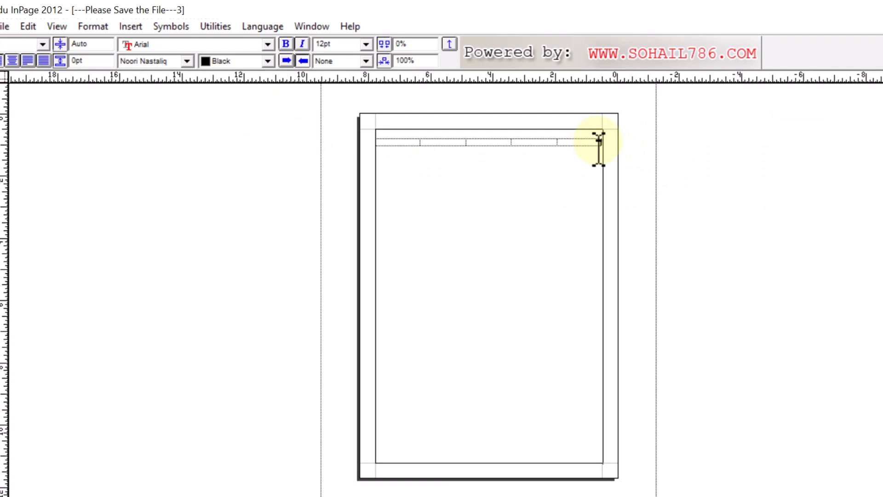
drag(599, 143, 403, 147)
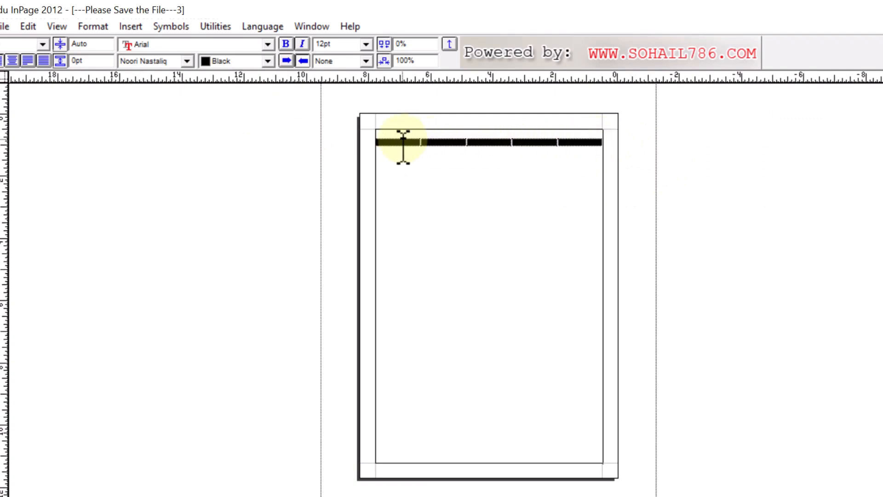
ctrl+click(487, 130)
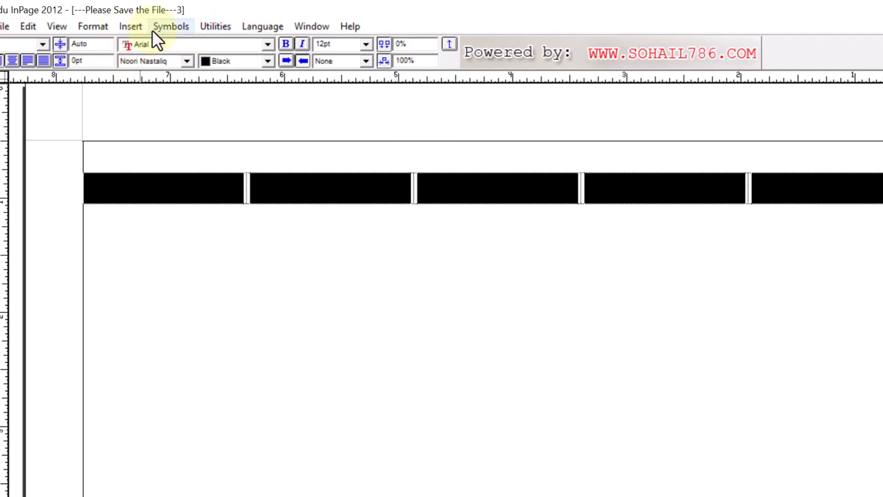
click(367, 44)
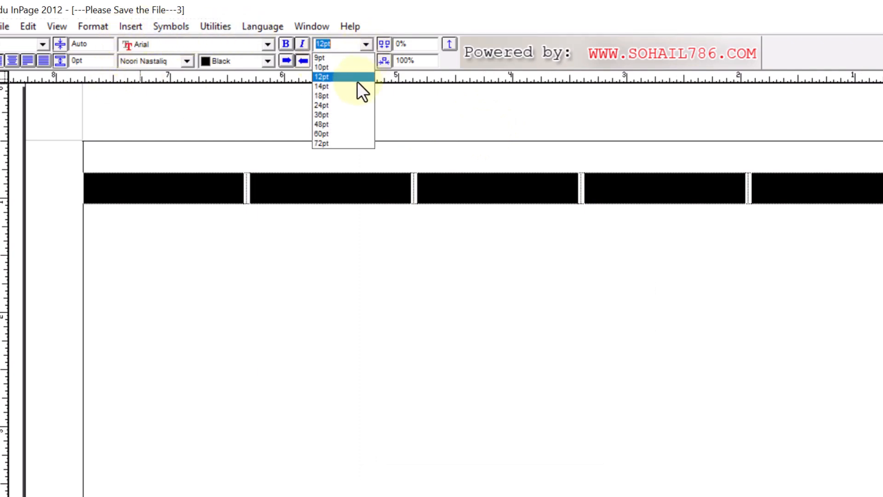
click(344, 97)
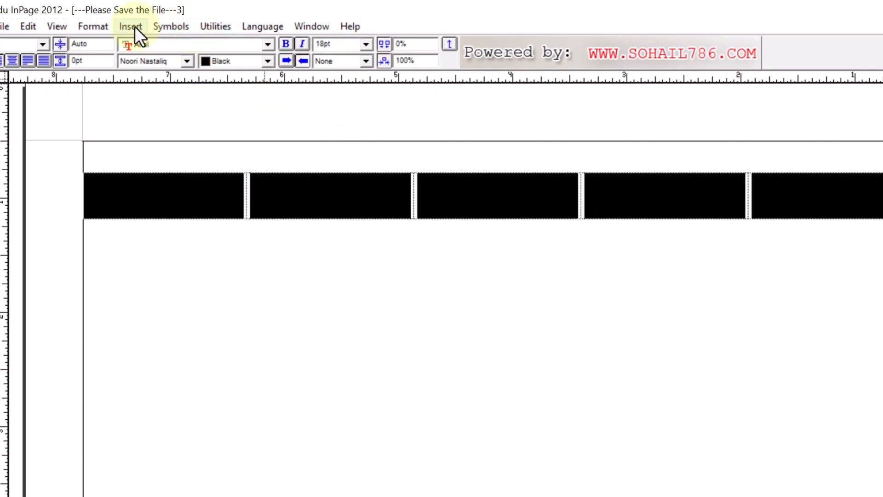
Step: Set the cell fill color of the five selected table cells to Yellow
click(107, 25)
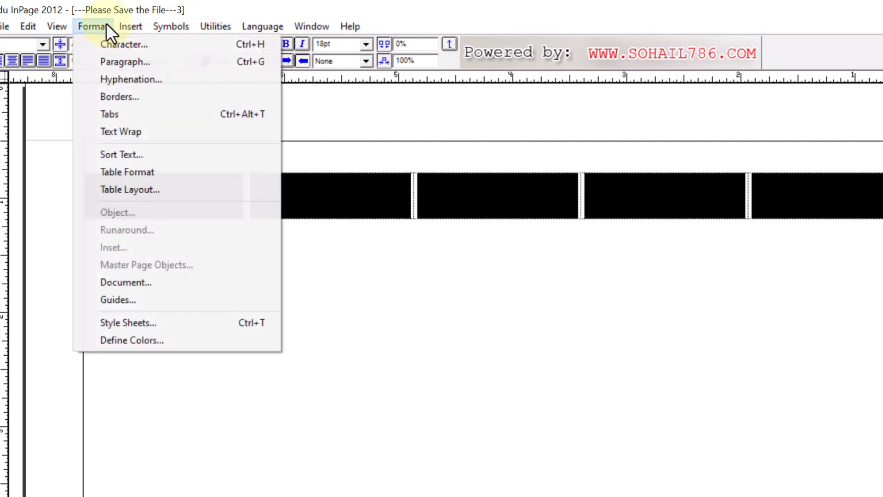
click(151, 173)
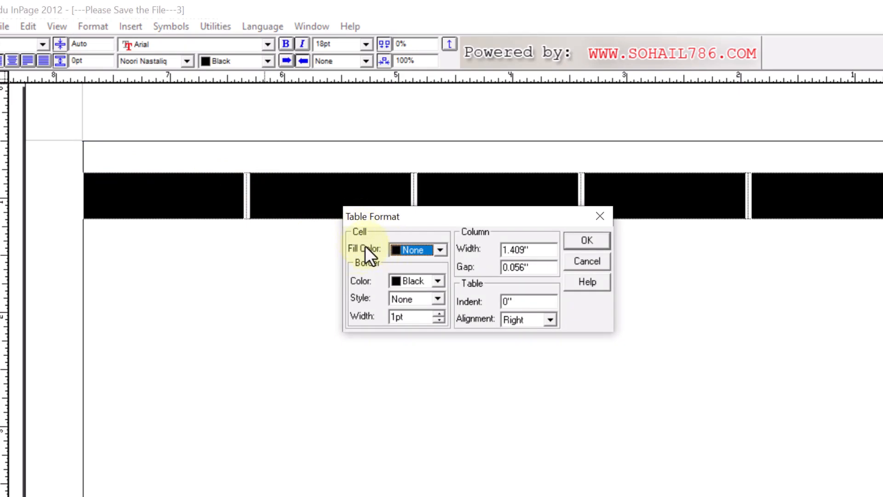
click(440, 251)
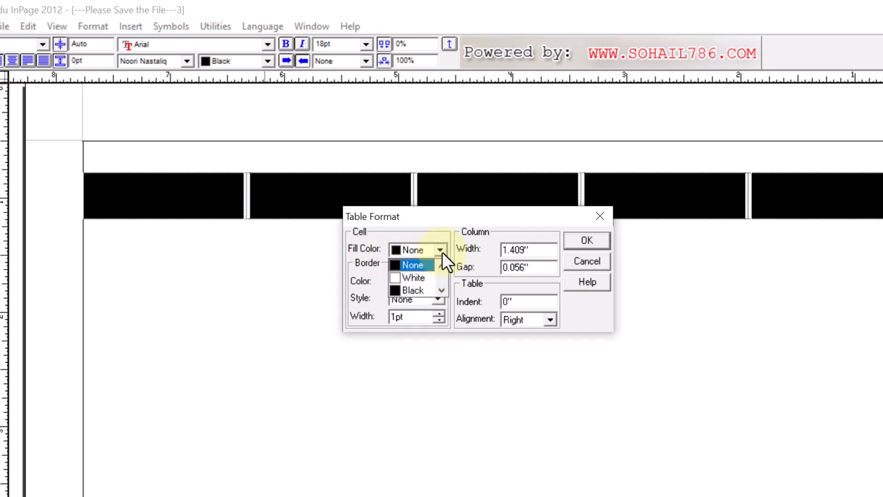
scroll(441, 290, down, 1)
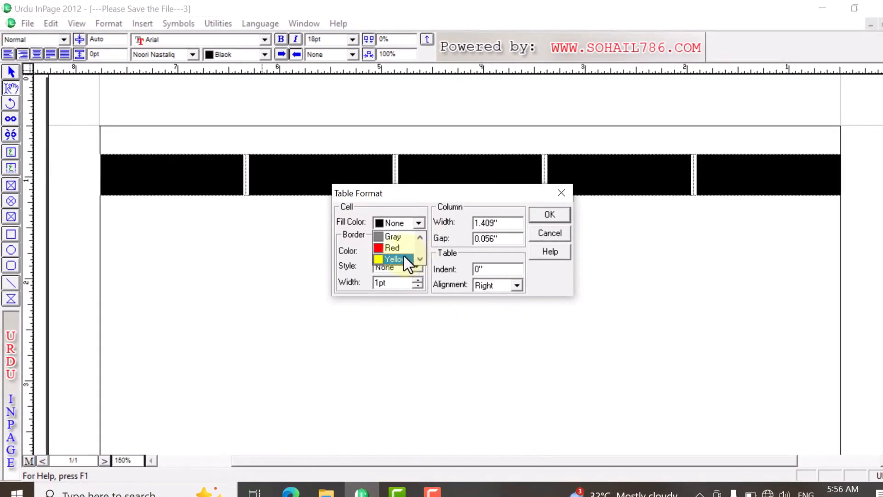
click(405, 260)
click(539, 216)
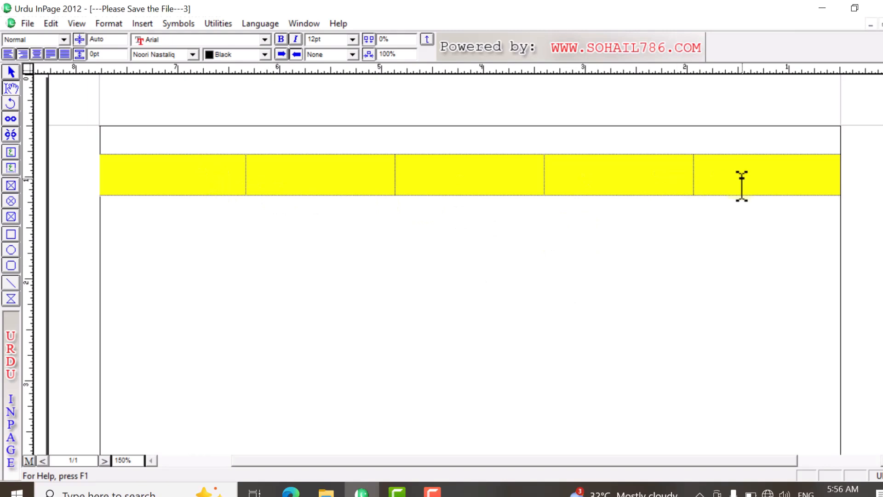
Step: Select all five cells of the table row and set their fill color to None in the Table Format settings
drag(741, 186, 178, 72)
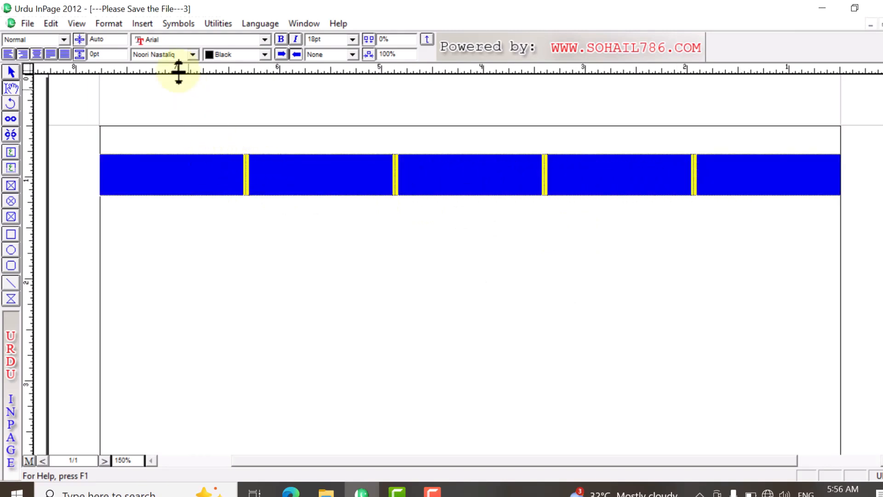
click(119, 25)
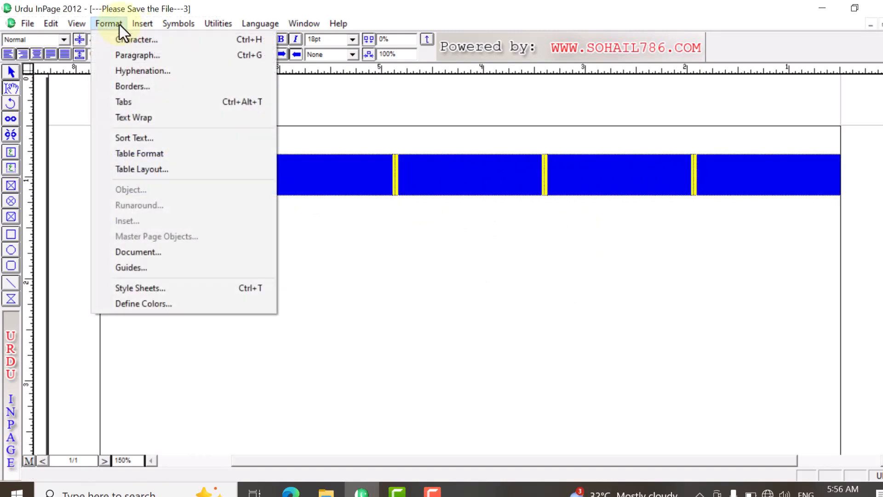
click(162, 154)
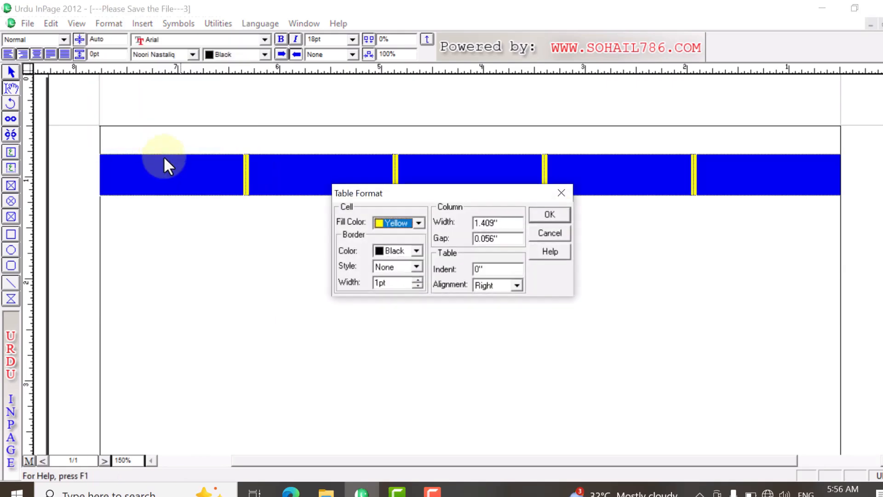
click(420, 223)
scroll(400, 252, up, 3)
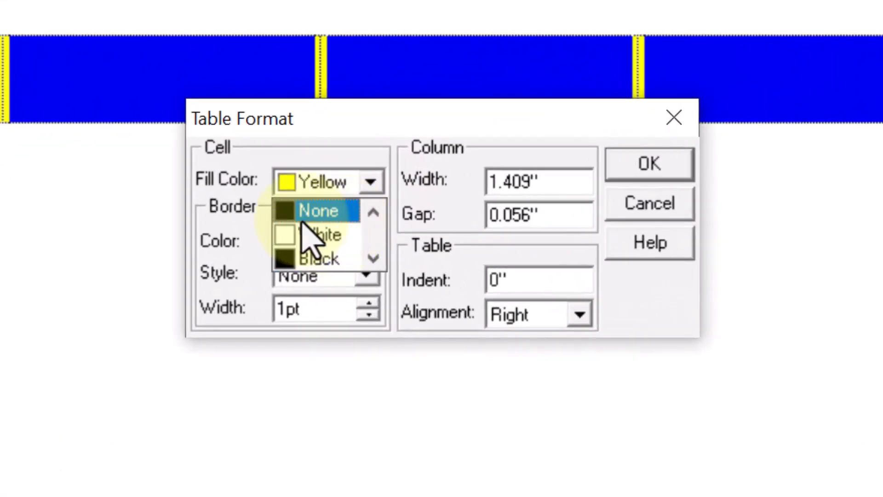
click(290, 210)
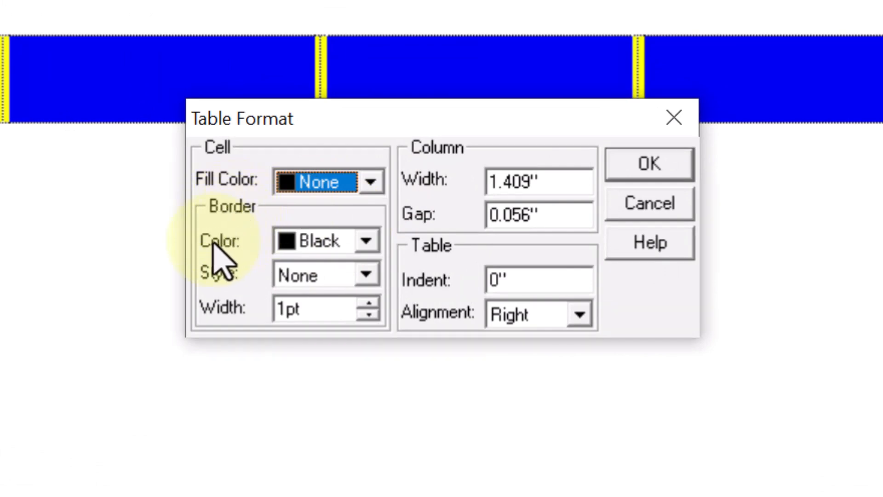
Step: Give the selected cells a black, solid-line border 1 pt wide and apply the table format
click(367, 248)
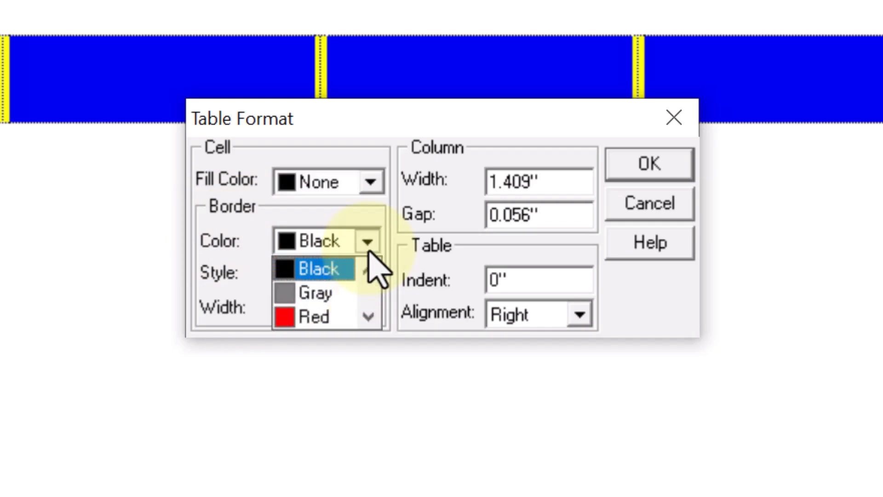
click(367, 239)
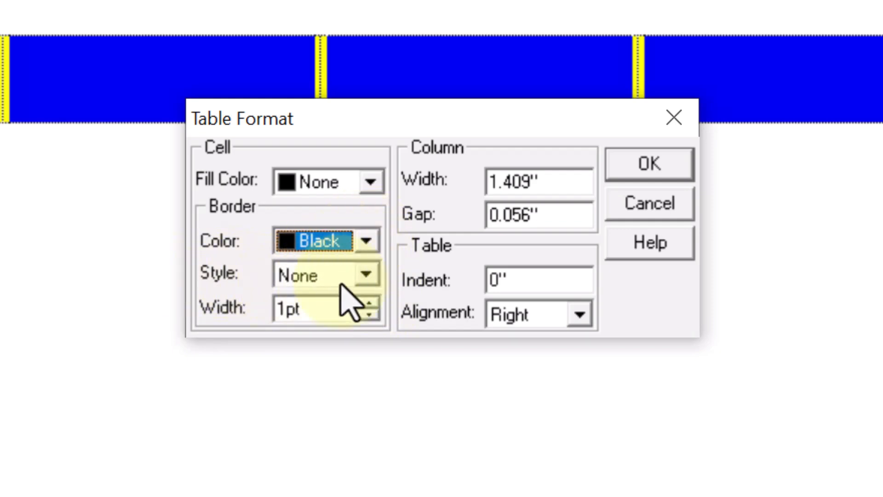
click(369, 278)
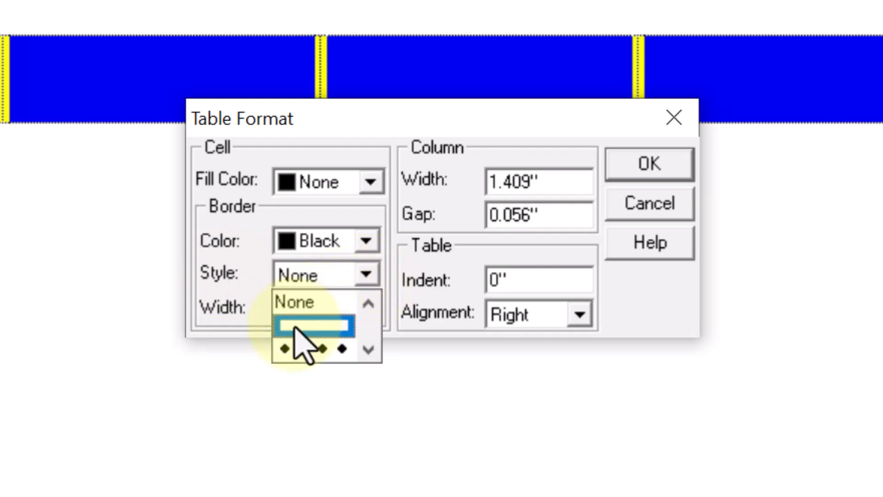
click(295, 328)
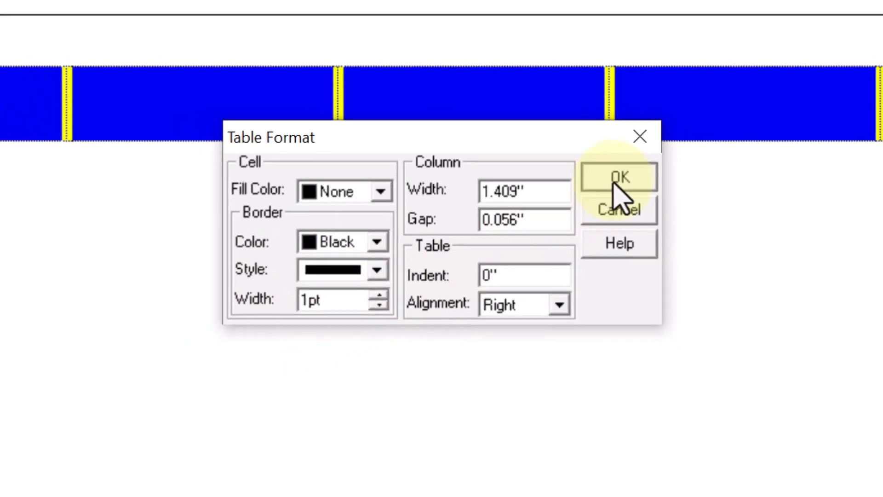
click(650, 165)
click(539, 216)
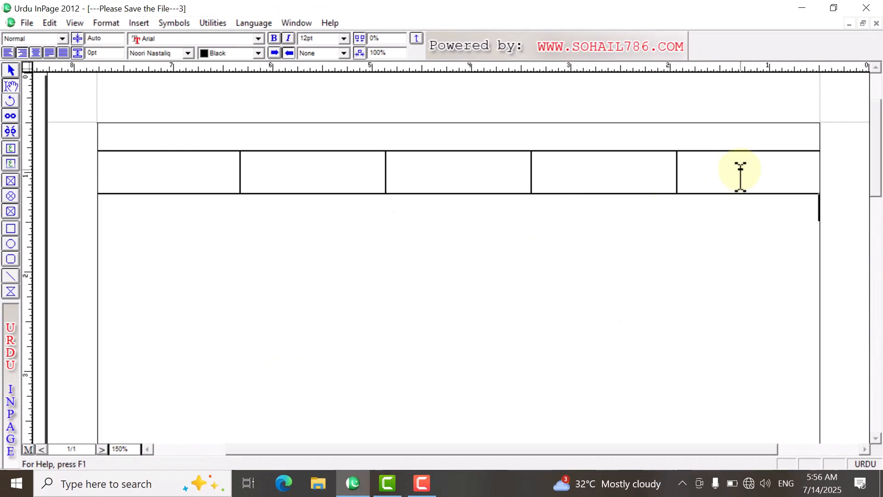
drag(709, 177, 208, 220)
click(466, 282)
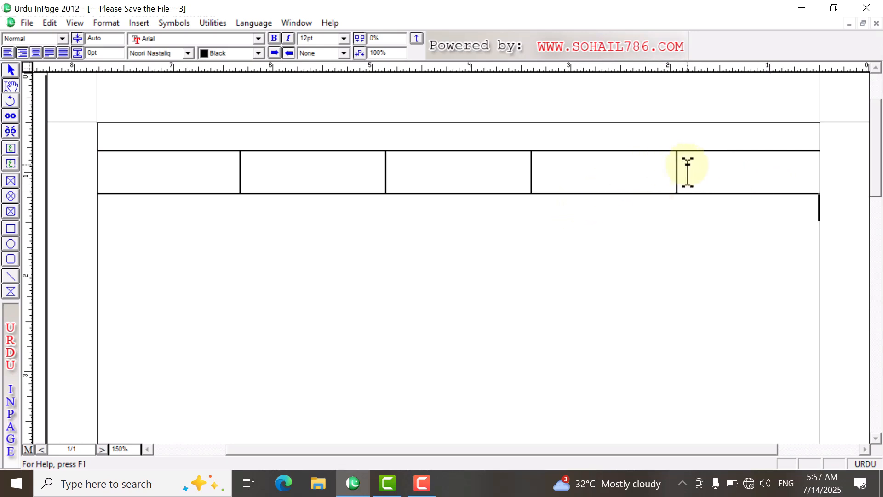
drag(704, 177, 724, 201)
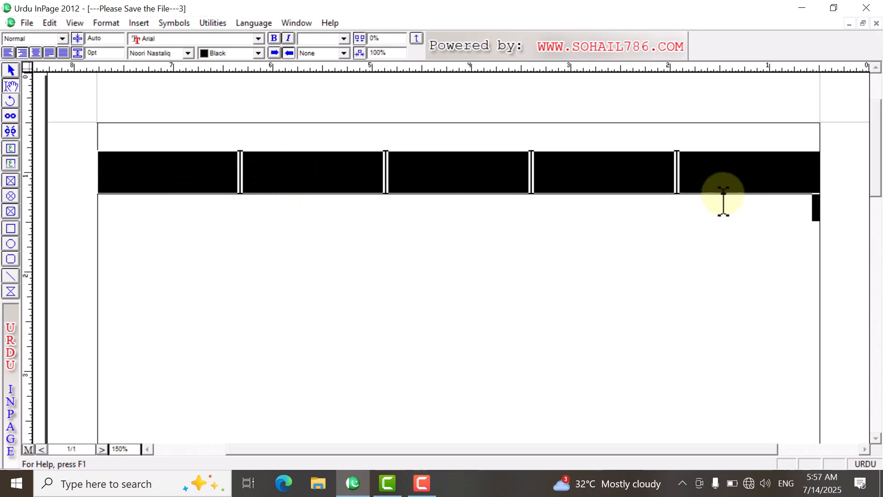
Step: Enter the heading "نمبر شمار" in the first cell from the right of the table row
click(723, 201)
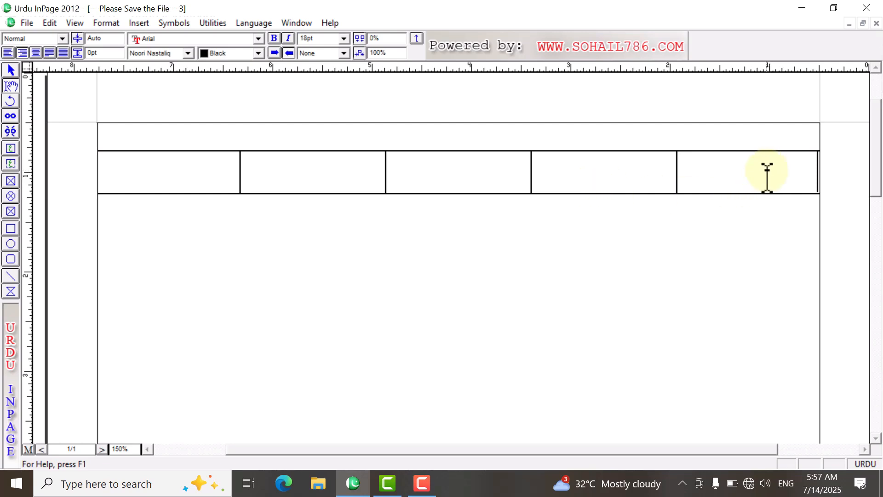
text(نمبر شمار)
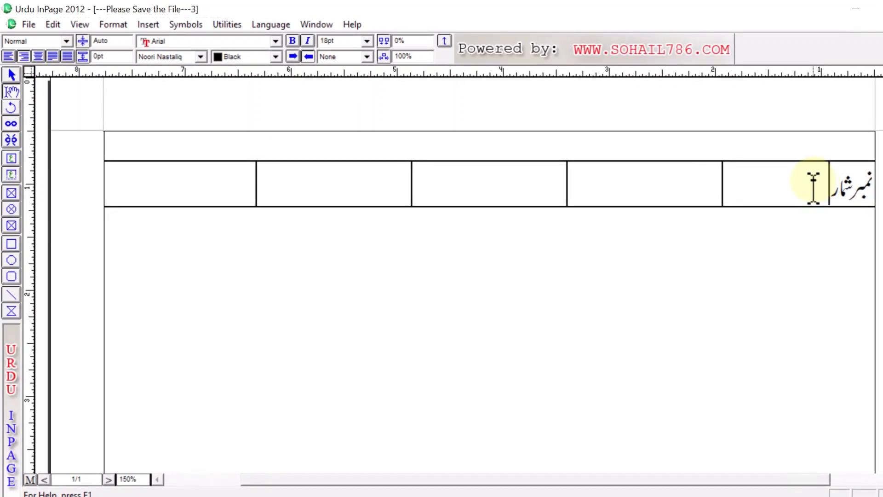
Step: Select the "نمبر شمار" cell and set its column width to 0.7 in the Table Format settings
drag(868, 188, 715, 202)
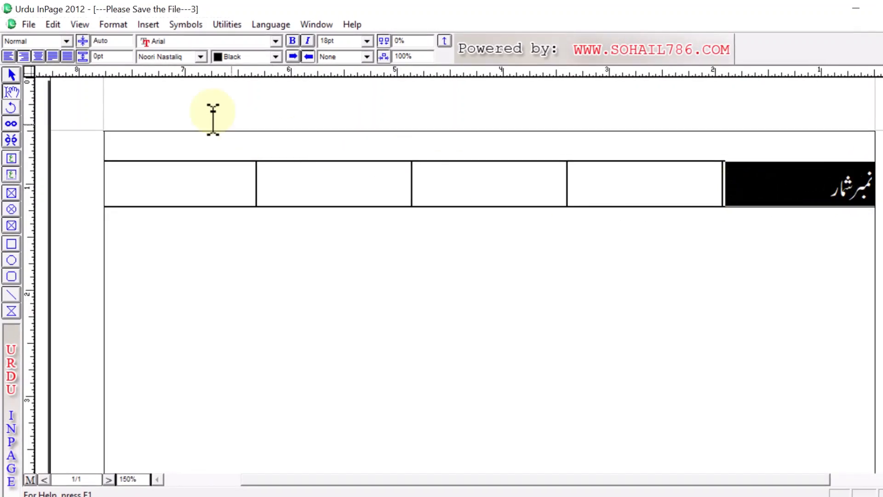
click(119, 25)
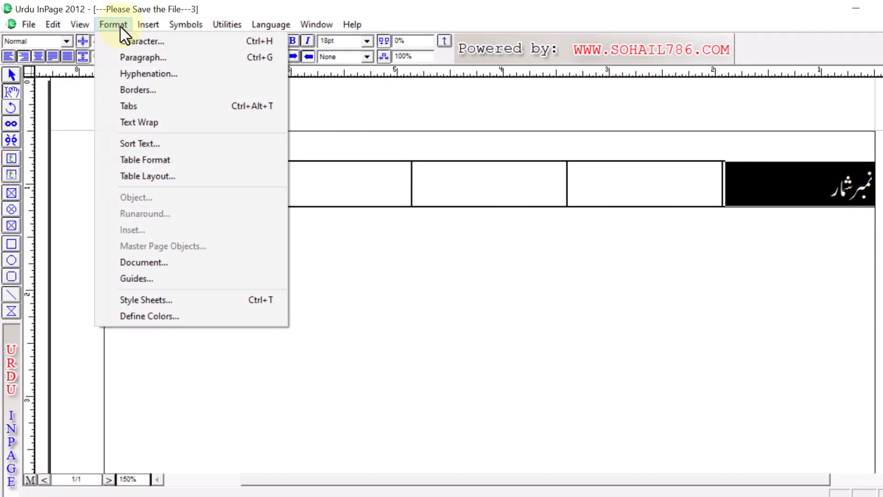
click(177, 160)
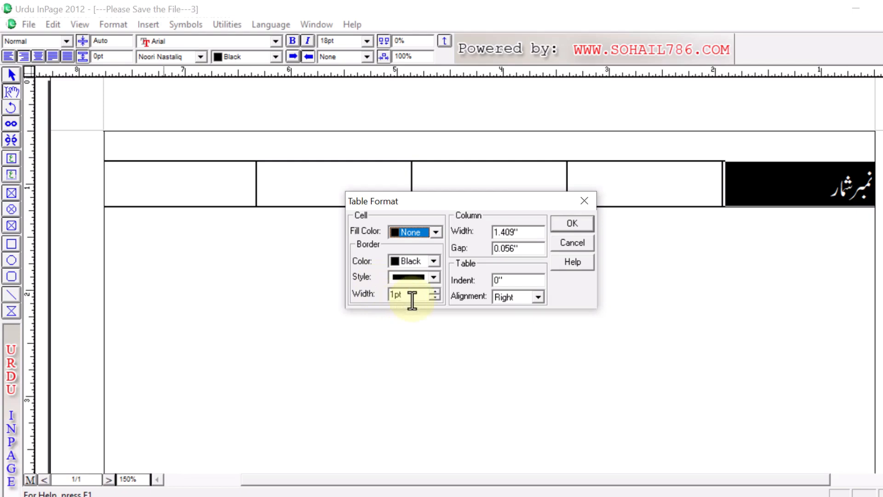
scroll(412, 300, up, 1)
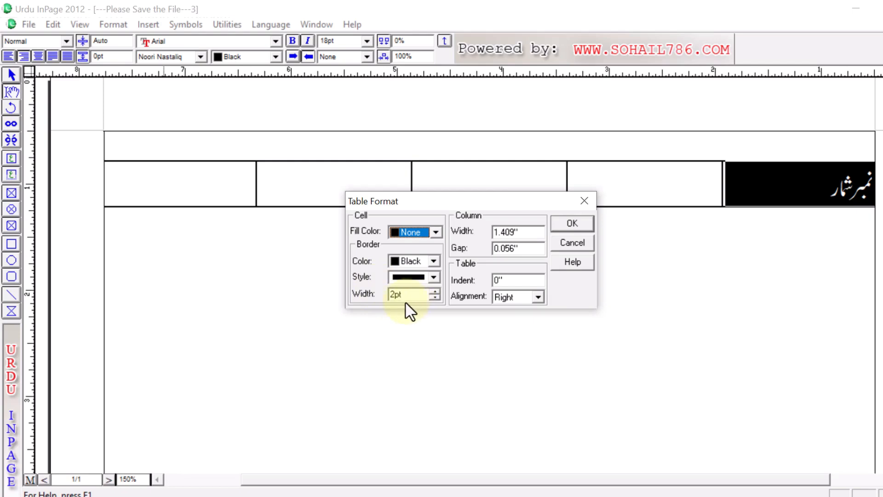
click(433, 298)
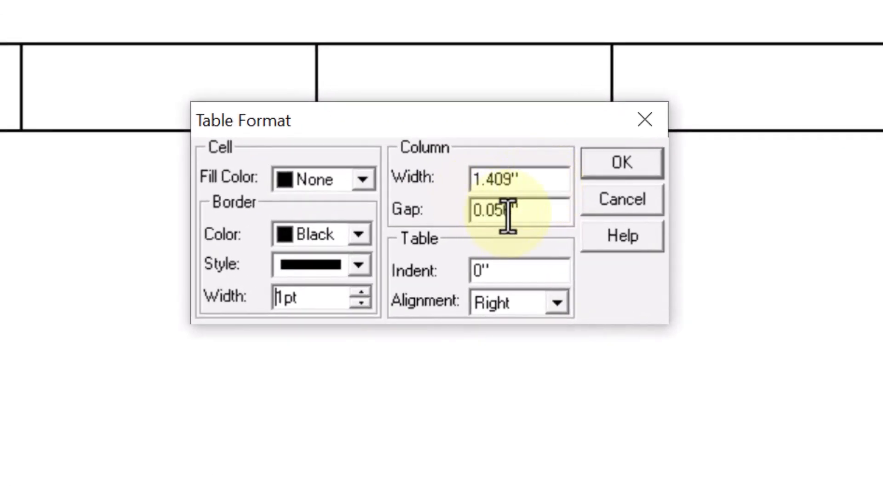
drag(526, 181, 400, 174)
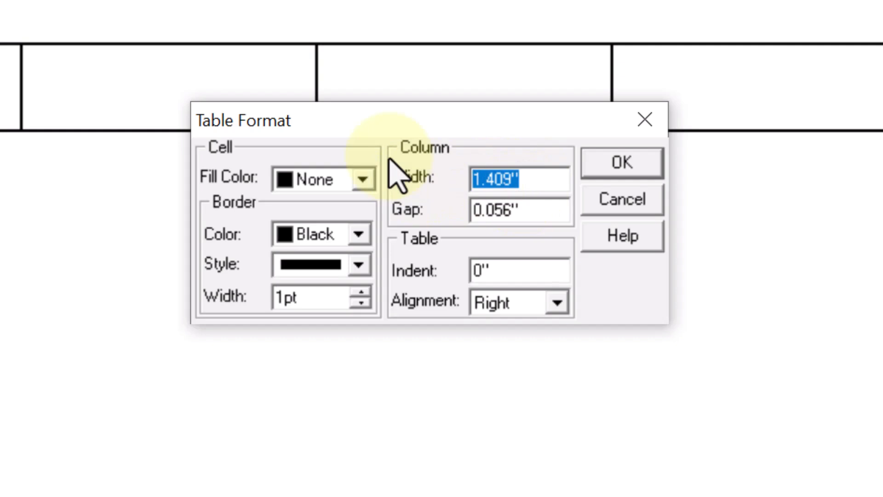
text(0.7)
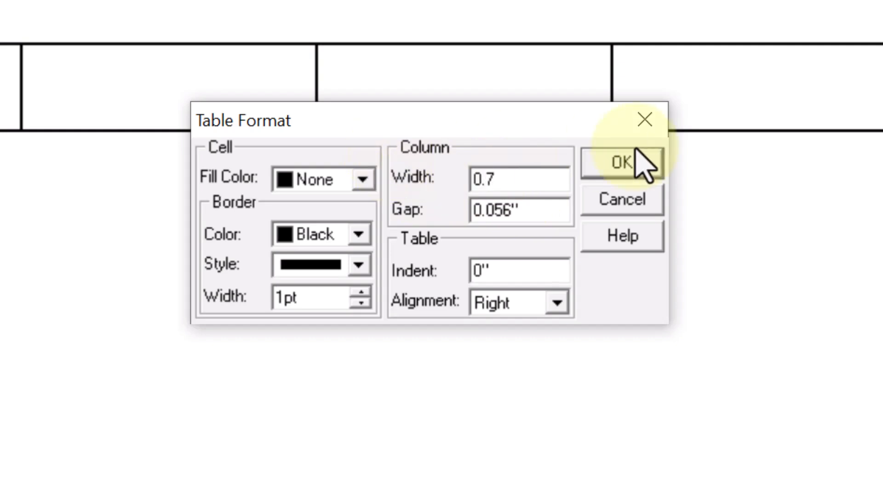
click(622, 163)
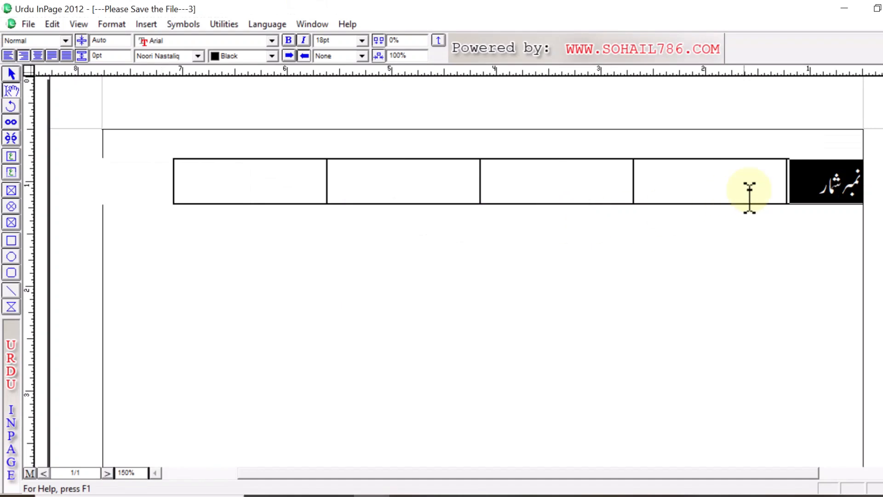
Step: Narrow the "نمبر شمار" column to about 0.5 inch by moving its inner border, leaving room for the heading on one line
click(827, 279)
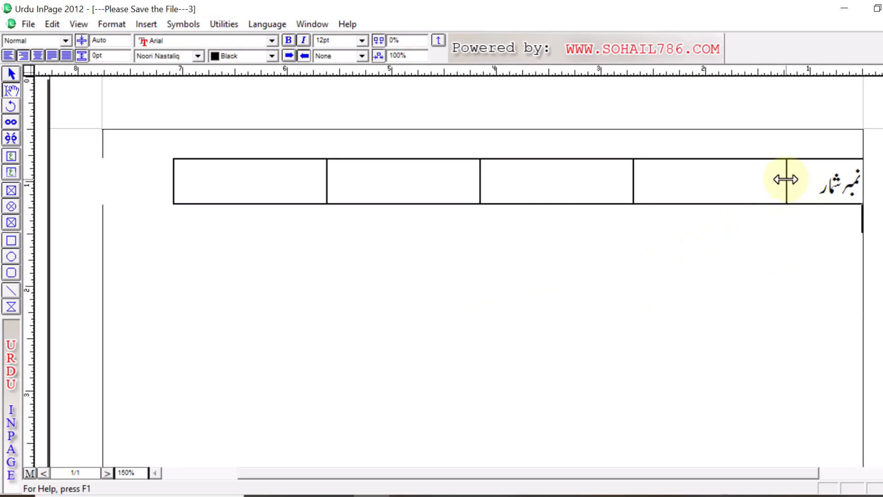
drag(786, 179, 814, 179)
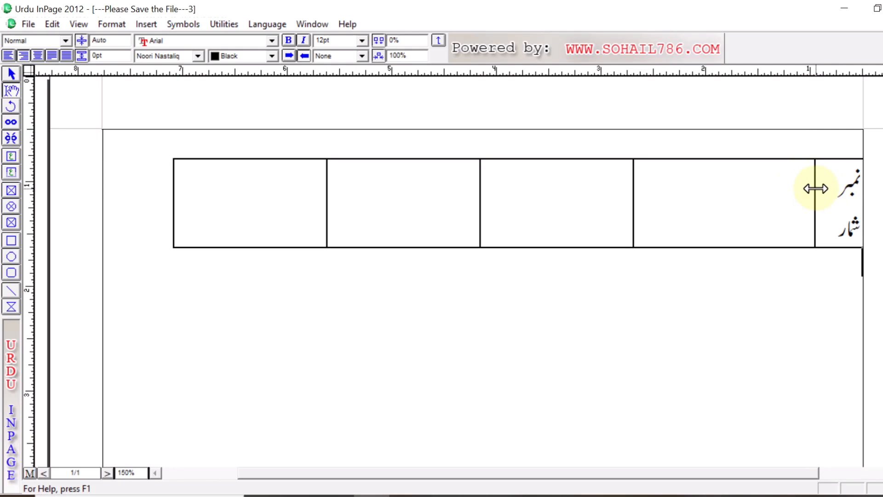
drag(816, 189, 811, 188)
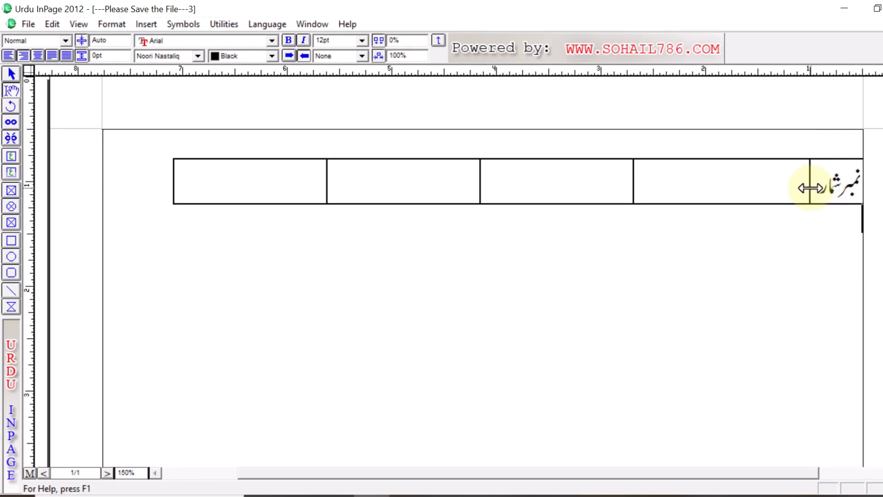
Step: Enter the heading "نام طالب علم" in the second cell from the right of the table row
click(782, 184)
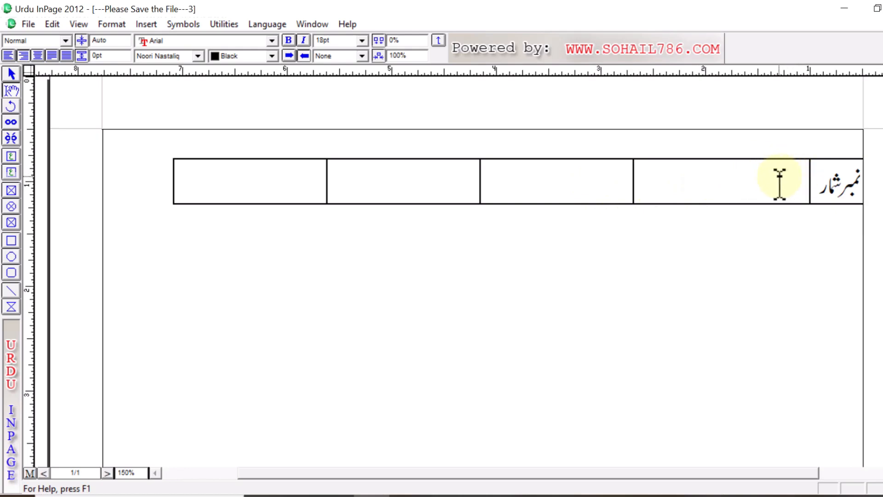
text(نام طالب علم)
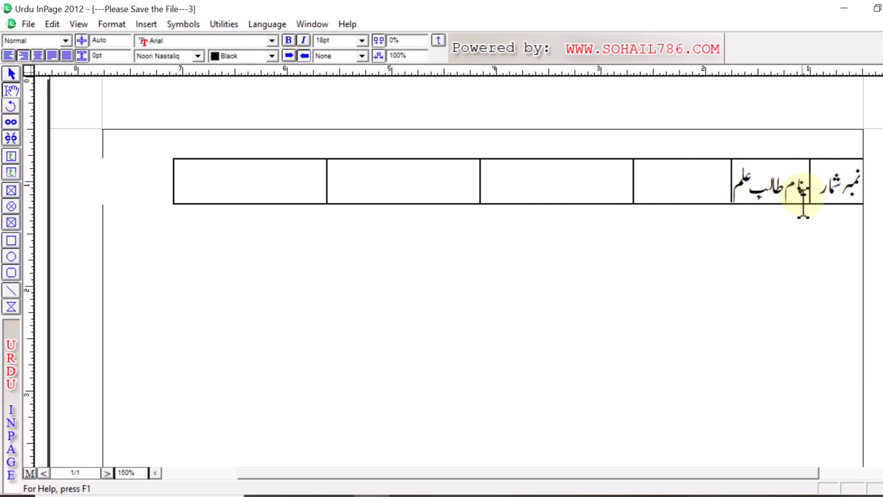
Step: Select the "نام طالب علم" cell and set its column width to 2 in the Table Format settings
drag(804, 189, 688, 181)
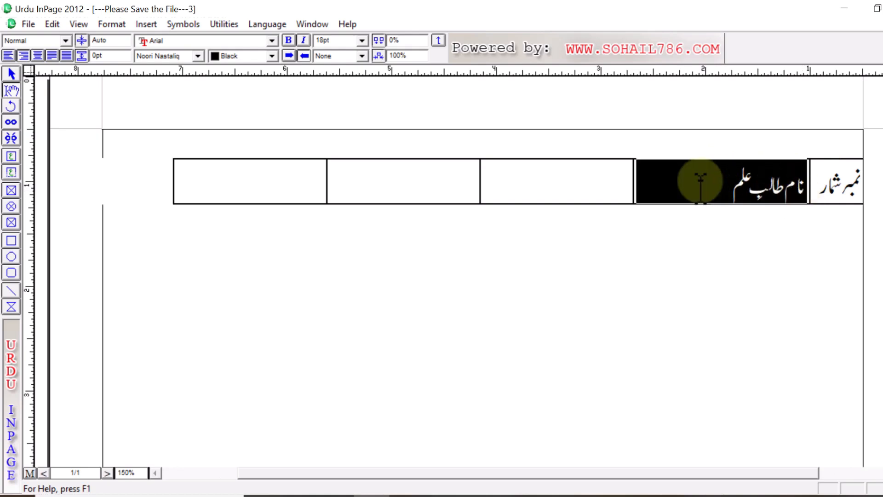
click(106, 24)
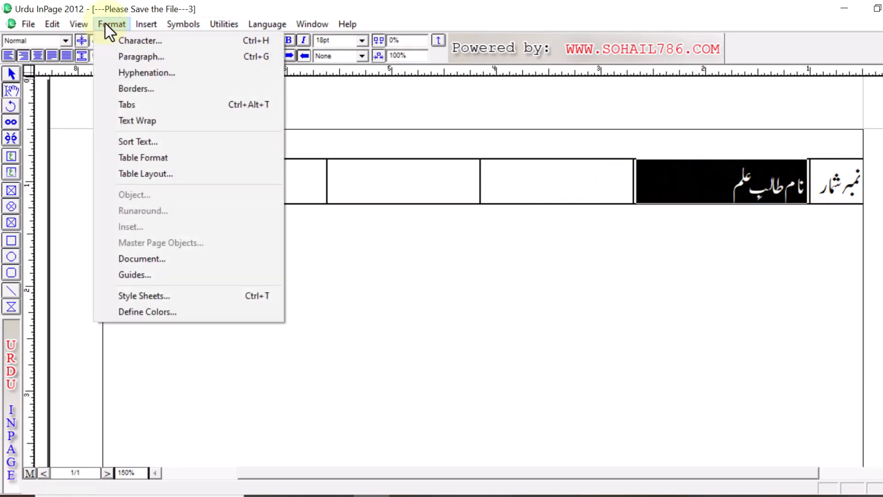
click(142, 158)
drag(522, 230, 459, 237)
text(2)
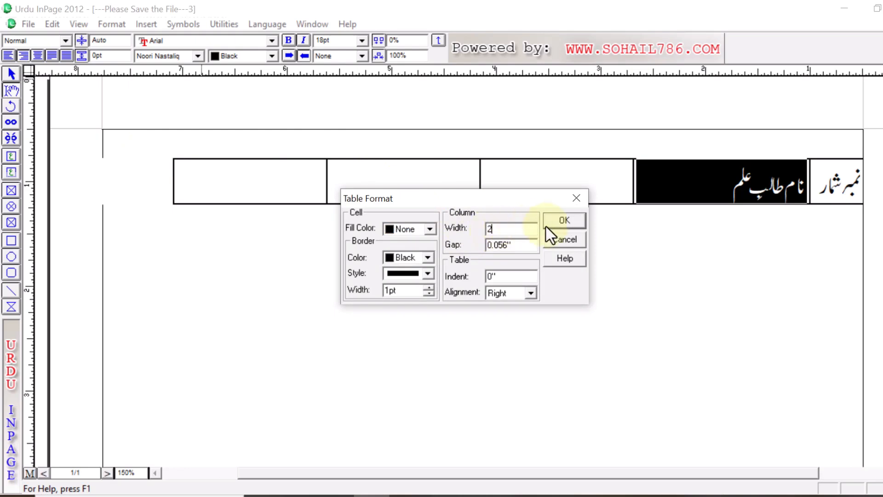
click(559, 225)
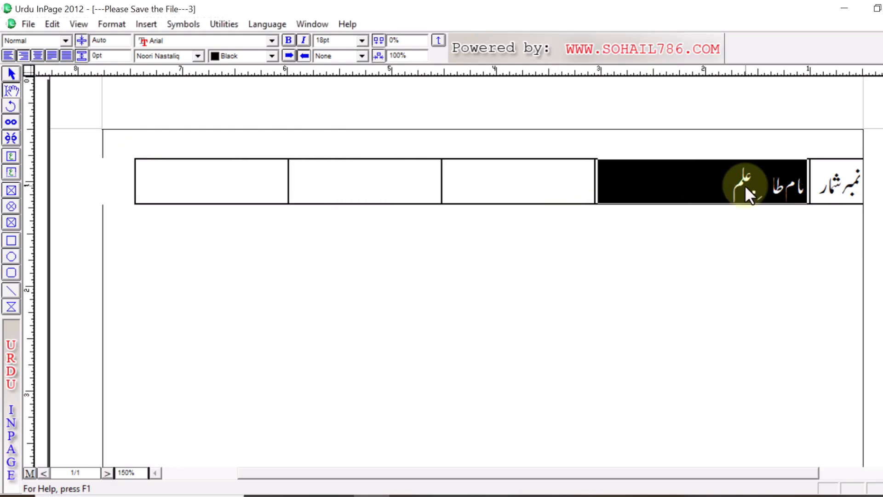
Step: Select all five cells of the table row and set the table indent to 0.3 in the Table Format settings
click(663, 188)
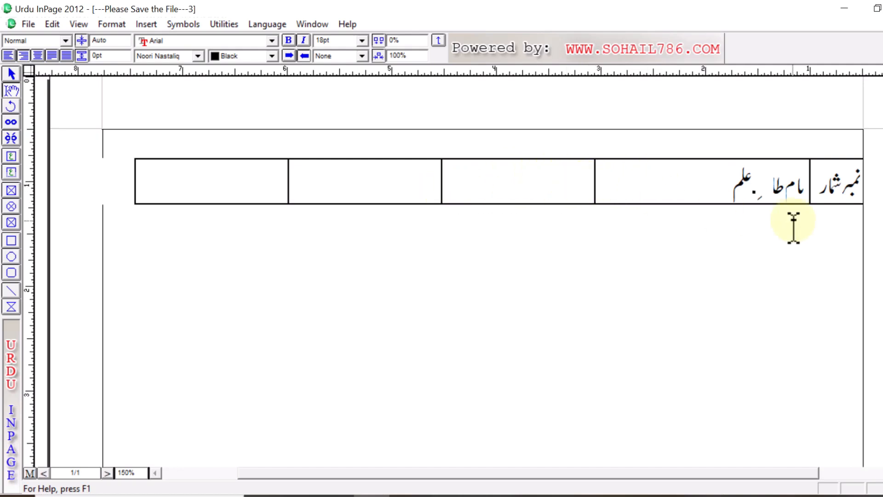
drag(858, 182, 250, 177)
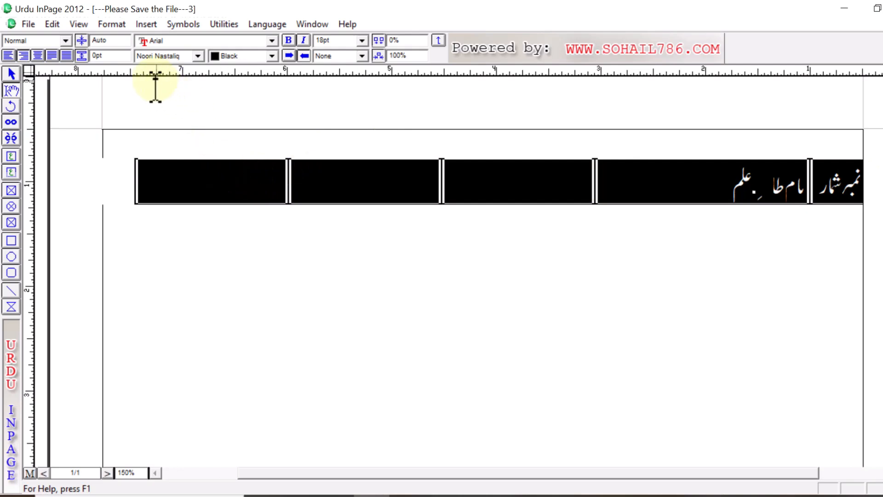
click(113, 28)
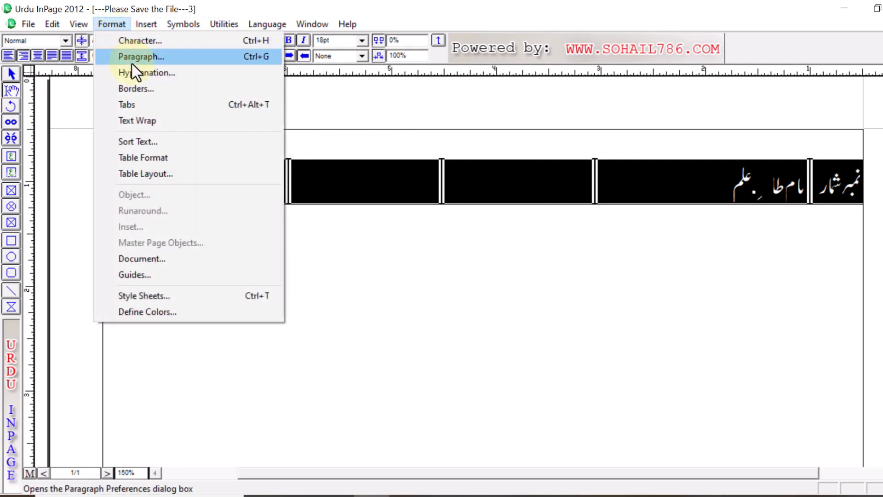
click(184, 159)
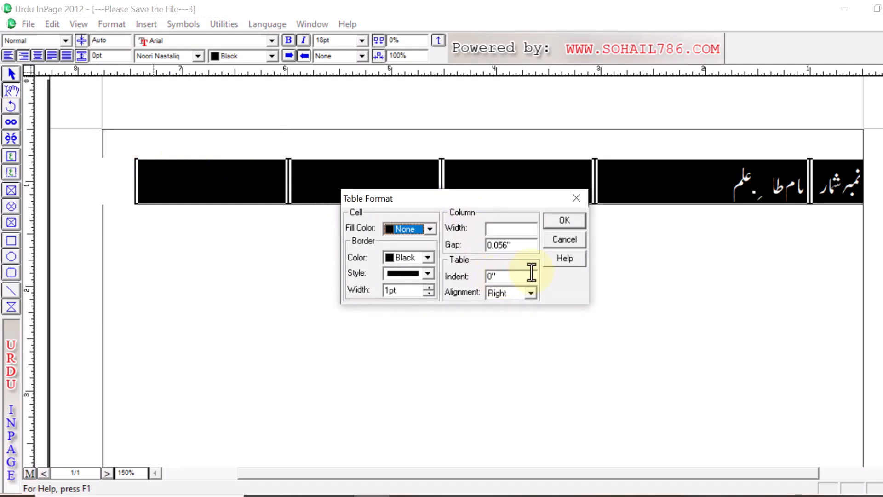
double_click(498, 277)
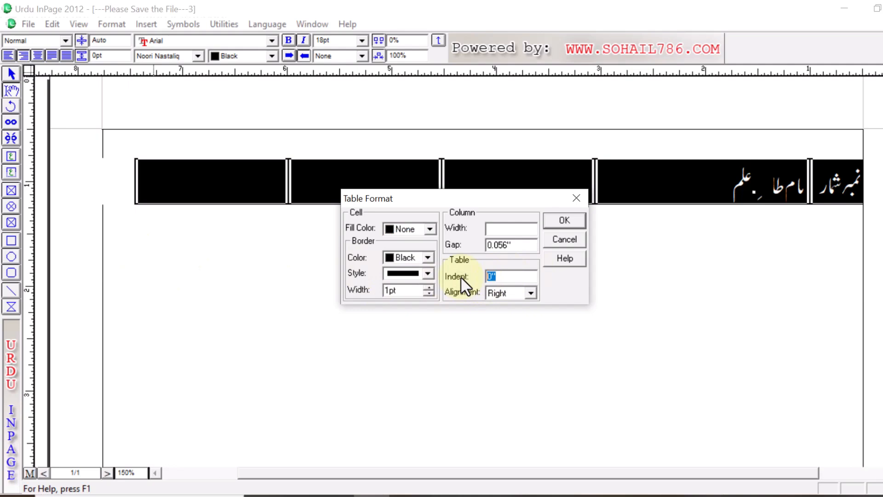
text(0.3)
click(565, 221)
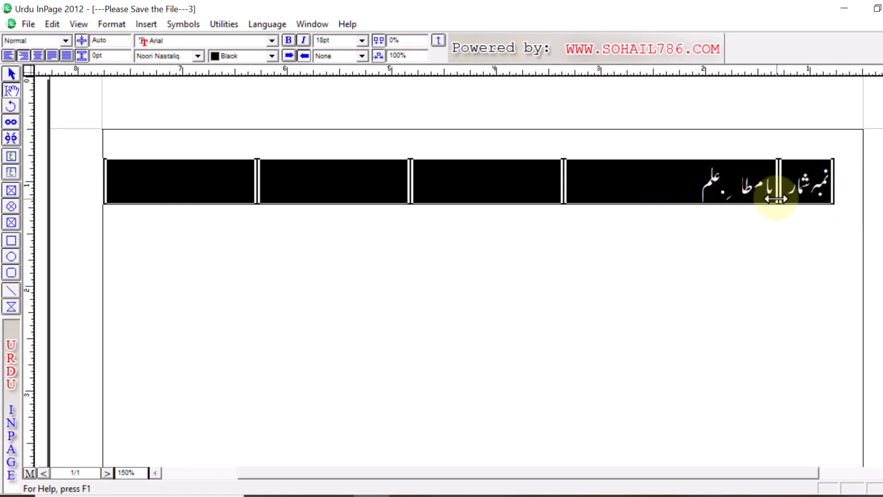
click(819, 260)
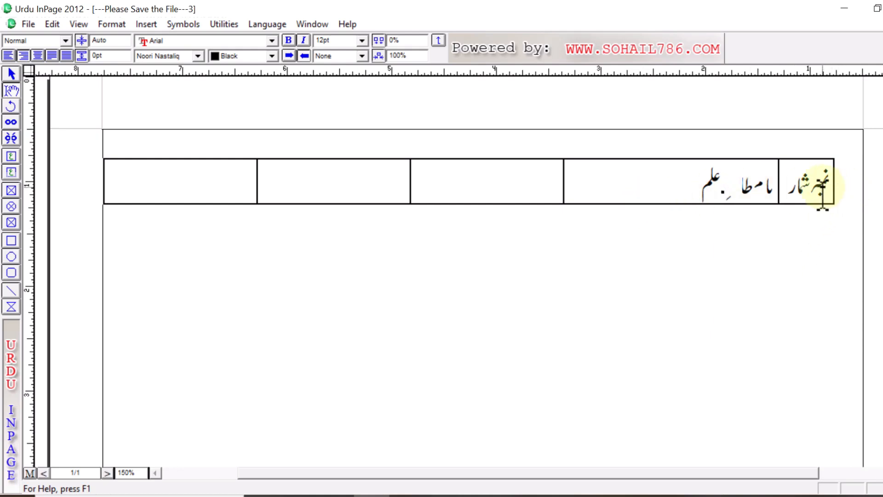
Step: Select the whole table row and set its table indent back to 0 in the Table Format settings
drag(826, 196, 217, 180)
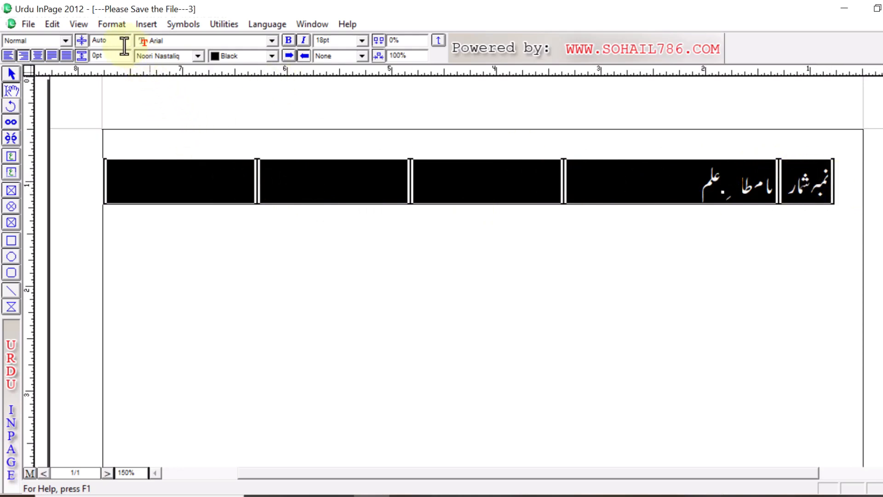
click(112, 24)
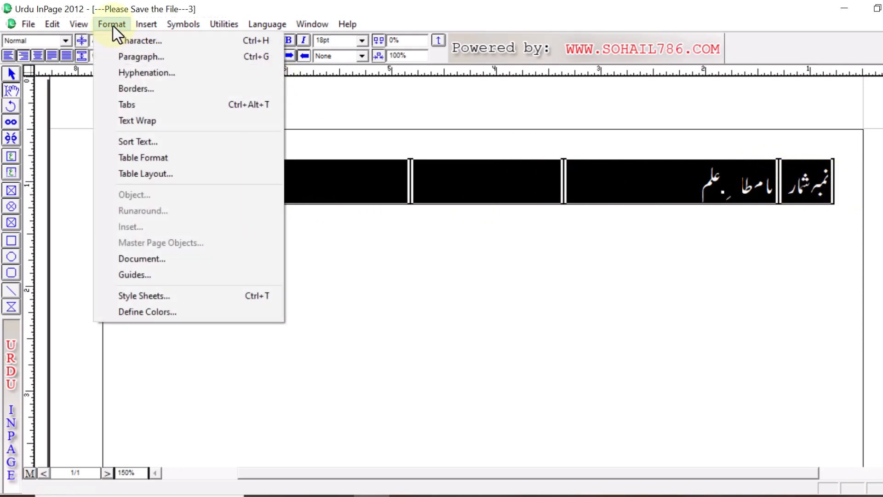
click(166, 159)
drag(507, 276, 463, 276)
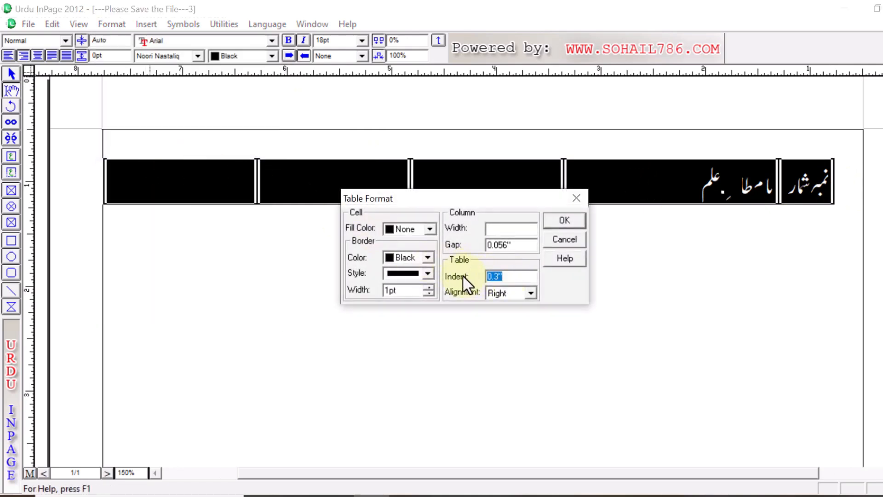
text(0)
click(566, 223)
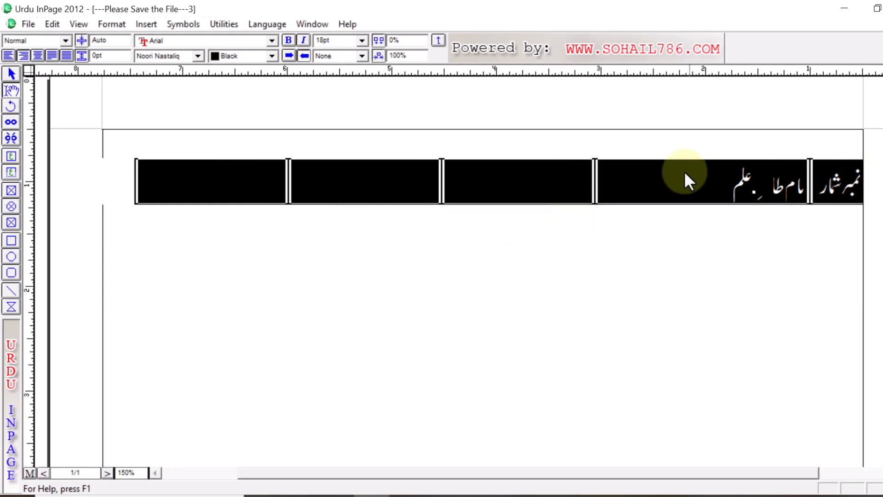
Step: Set the table's alignment to Centered in the Table Format settings, then deselect the row
click(107, 24)
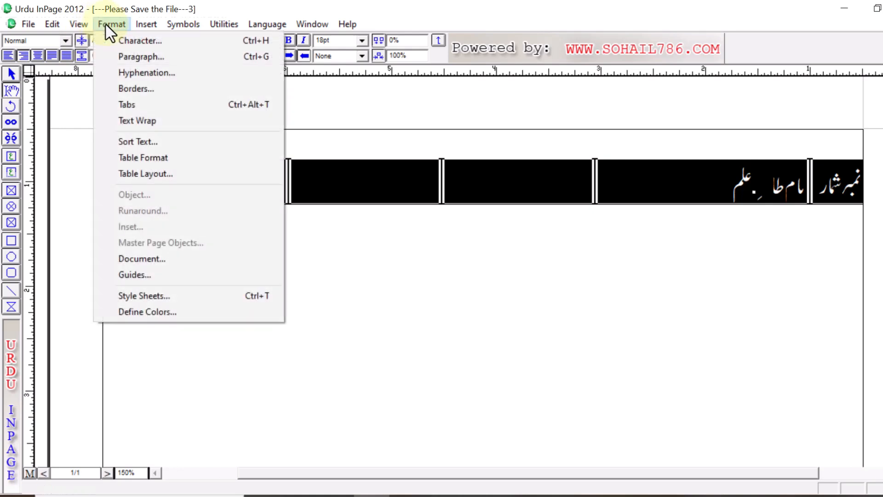
click(170, 158)
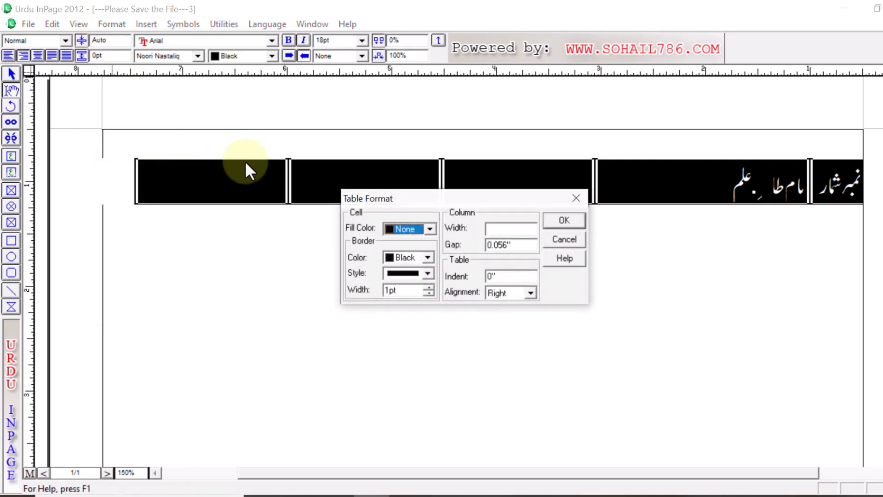
click(534, 293)
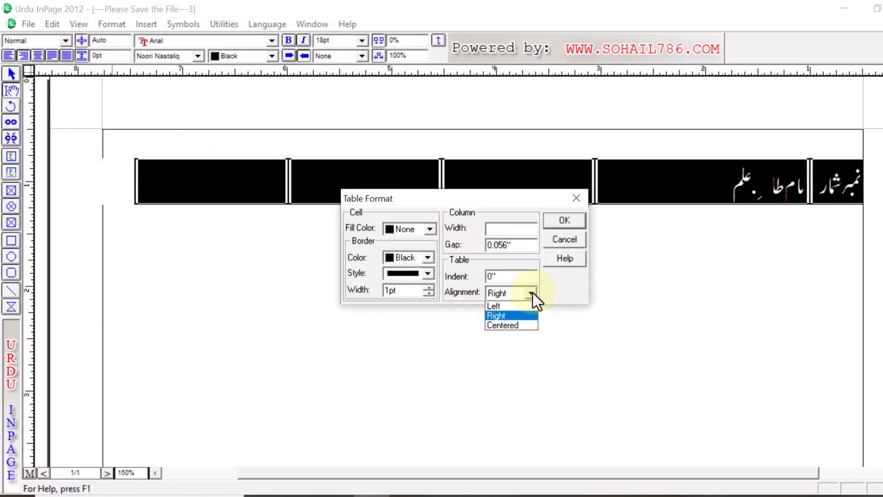
click(509, 324)
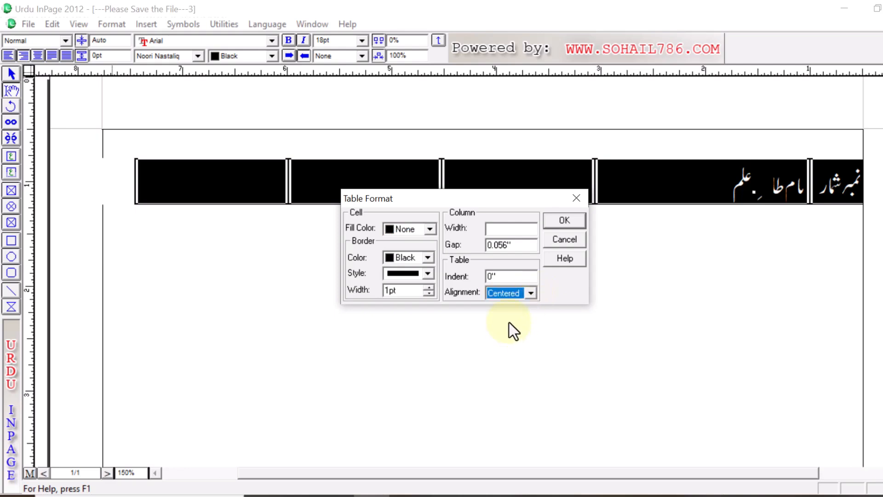
click(565, 221)
click(561, 292)
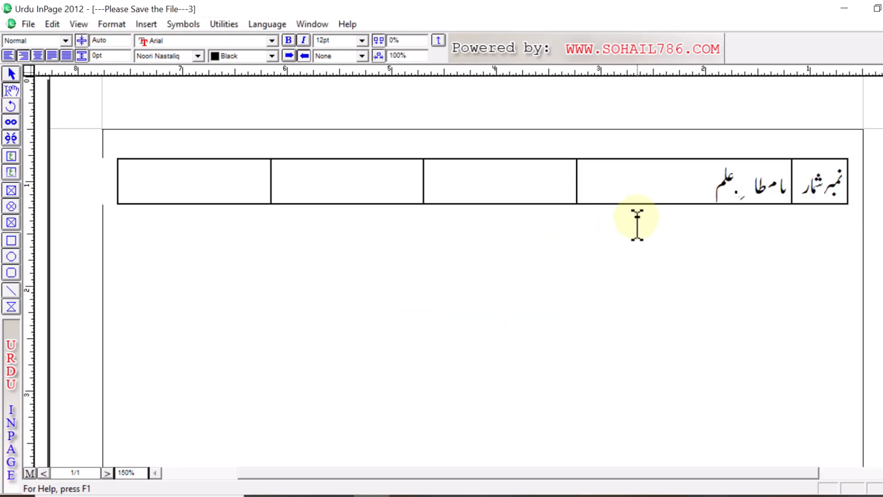
Step: Enter the heading "ولدیت" in the third cell from the right of the table row
click(561, 201)
click(560, 192)
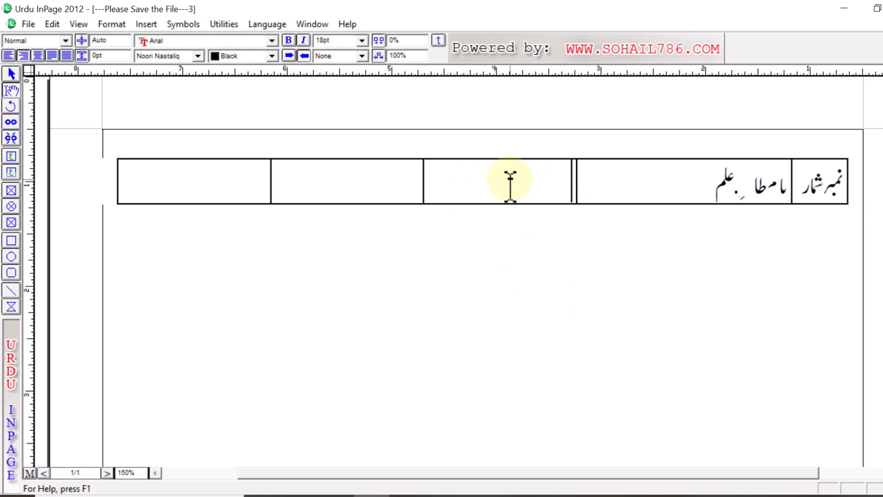
text(ولدیت)
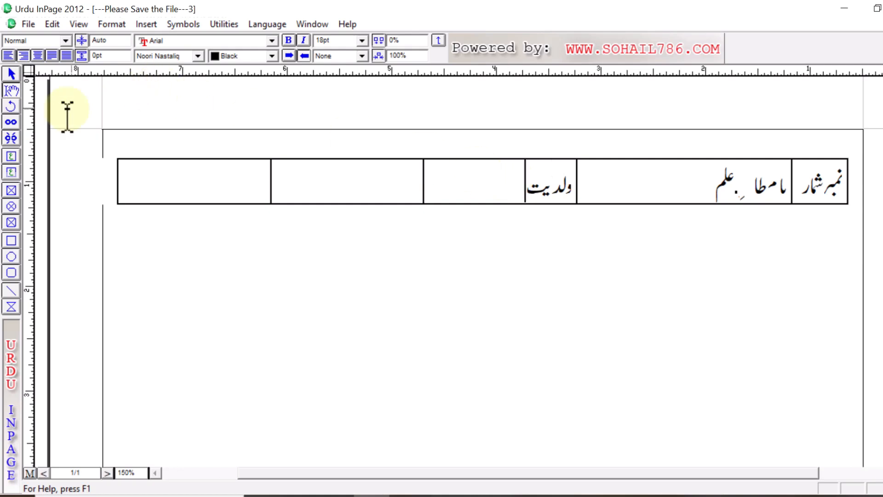
Step: Widen the "ولدیت" column to about 1.5 inches through the Table Format settings
click(112, 26)
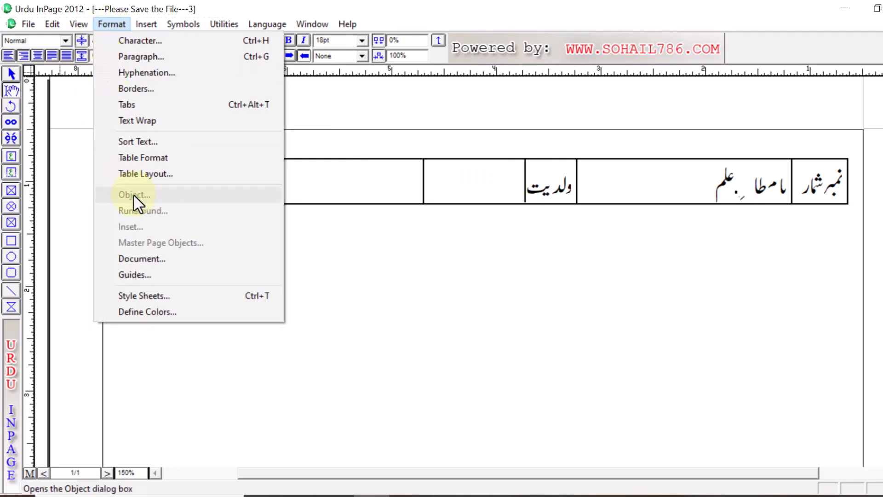
click(169, 160)
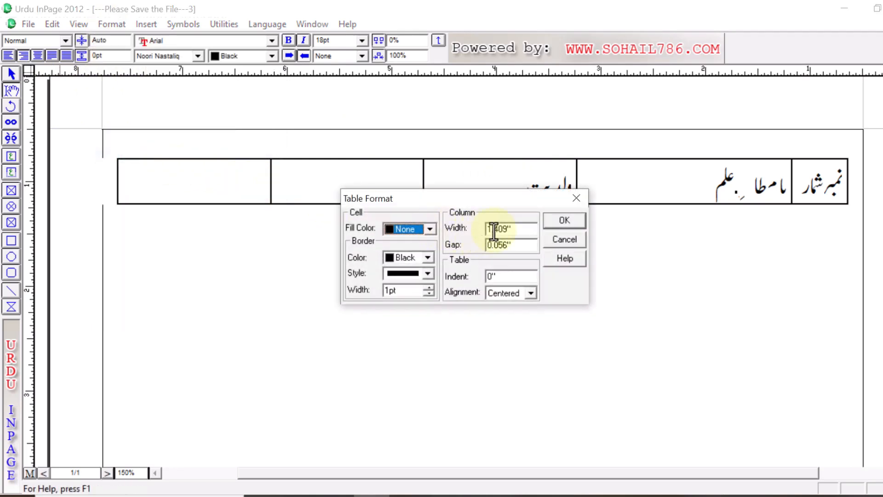
drag(518, 231, 454, 233)
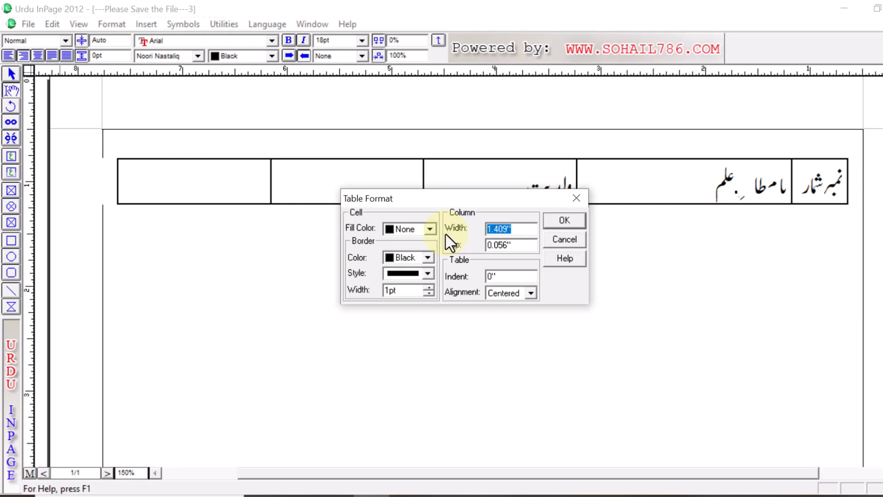
text(1.3)
drag(503, 230, 488, 230)
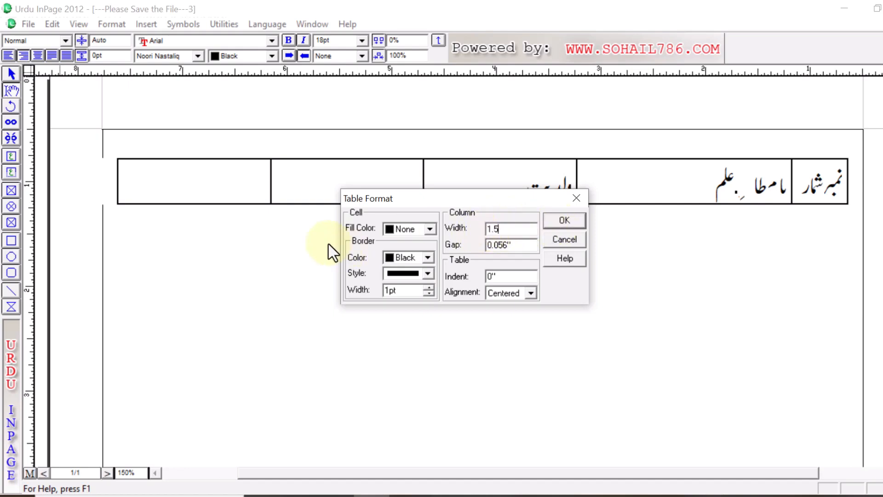
click(554, 225)
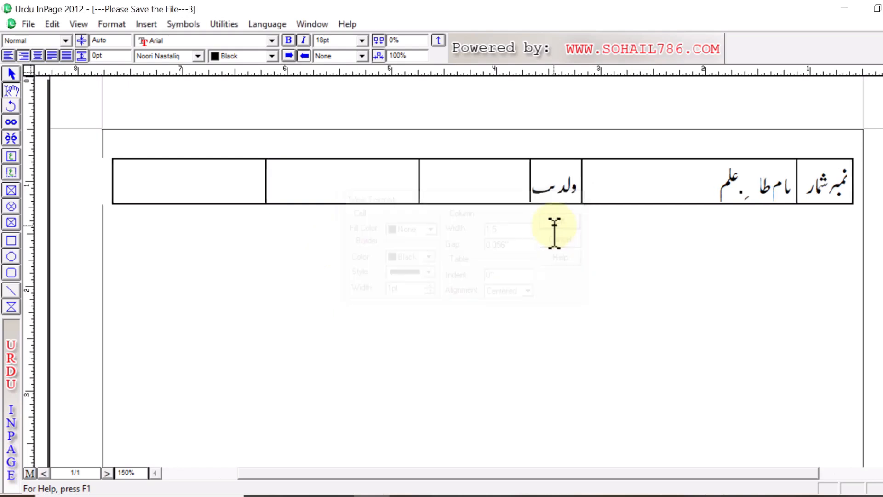
Step: Enter the heading "سکونت" in the fourth cell from the right of the table row
click(402, 195)
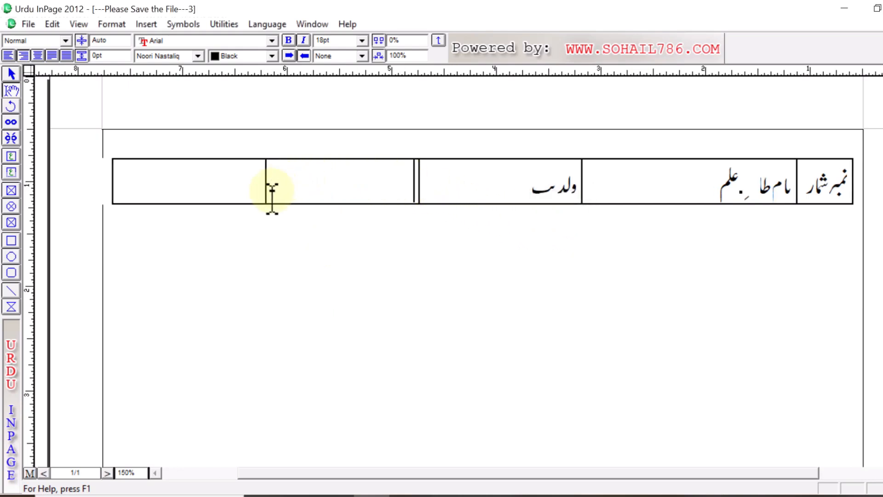
mouse_move(272, 190)
mouse_down()
mouse_move(252, 199)
mouse_move(268, 197)
mouse_move(260, 198)
mouse_up()
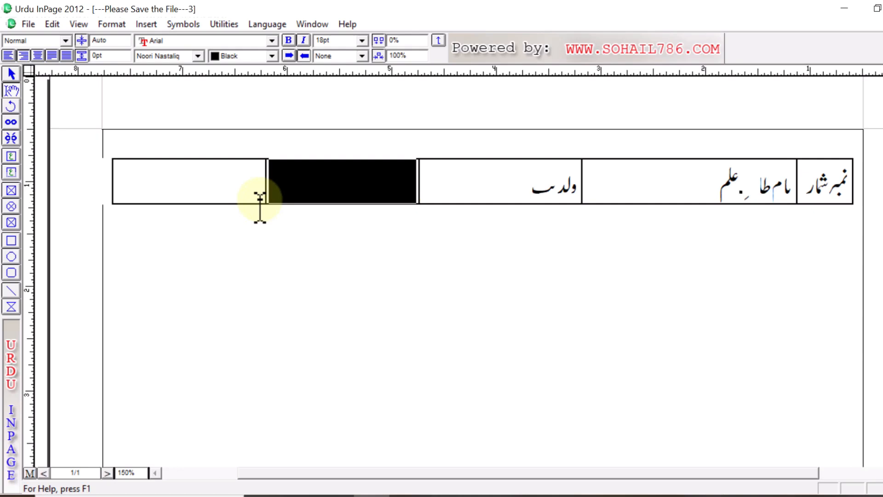
click(310, 188)
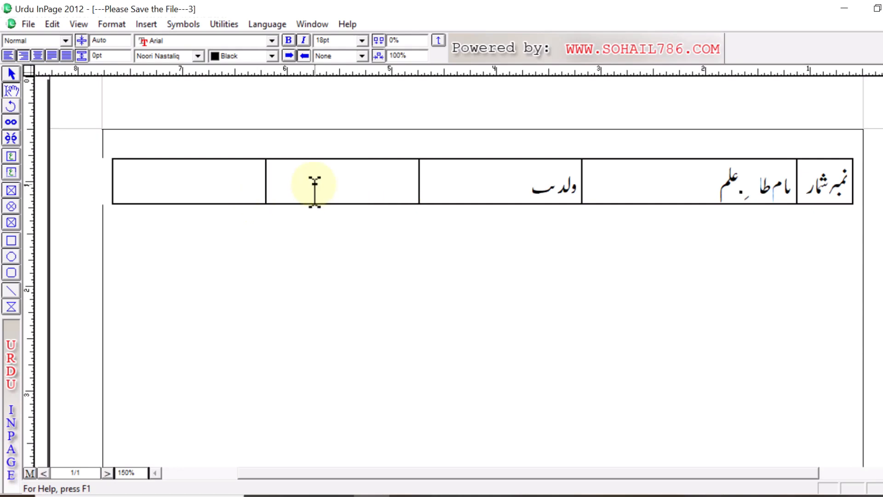
text(سکونت)
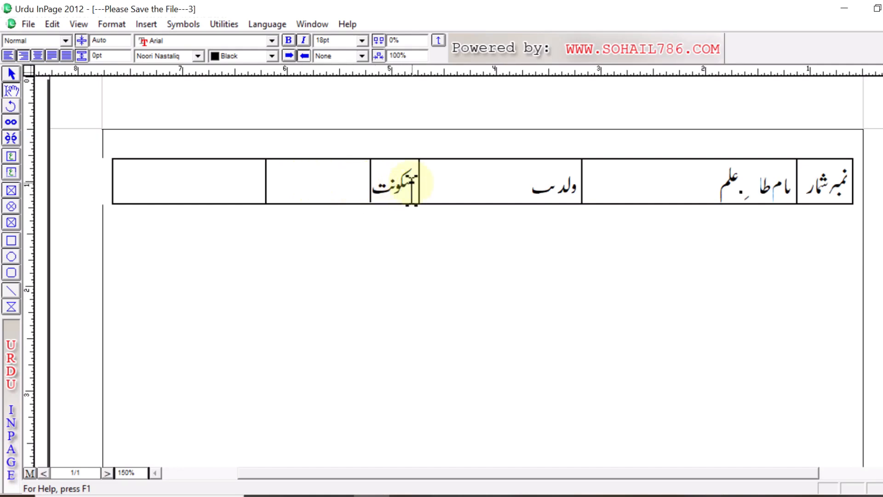
Step: Select the "سکونت" cell and set its column width to 1.3 and border width to 6 pt in the Table Format settings
drag(414, 182, 298, 170)
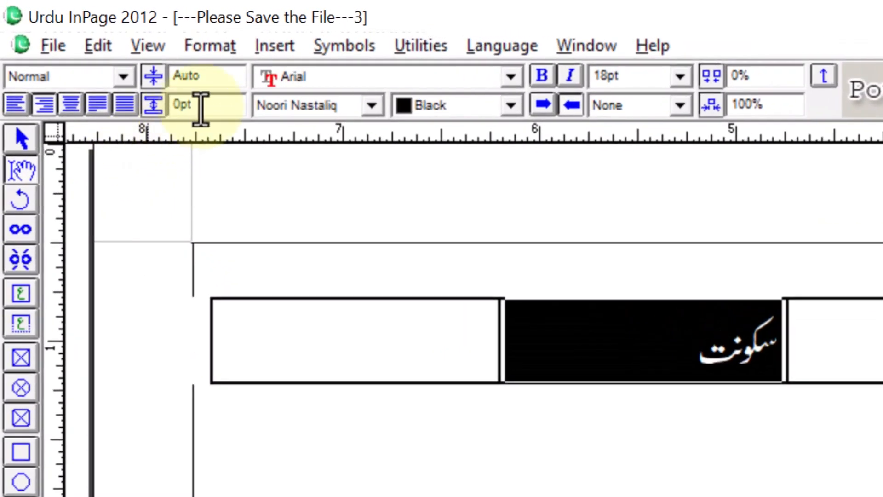
click(236, 56)
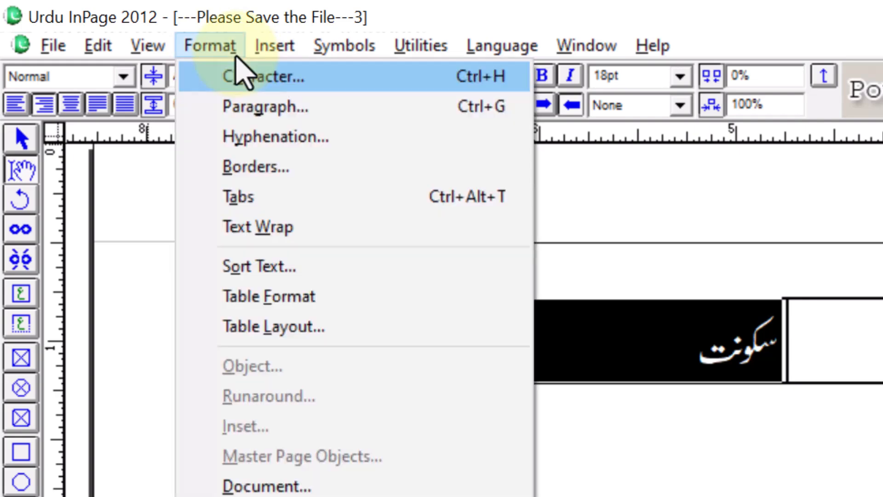
click(269, 304)
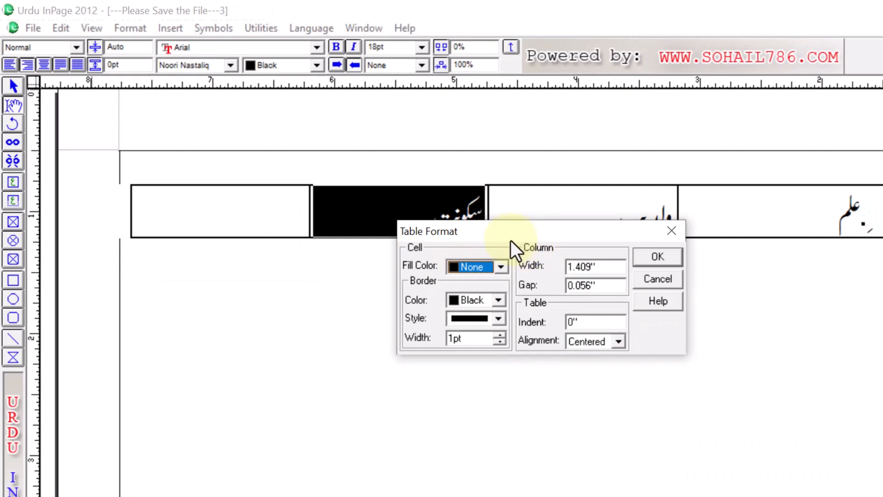
click(599, 267)
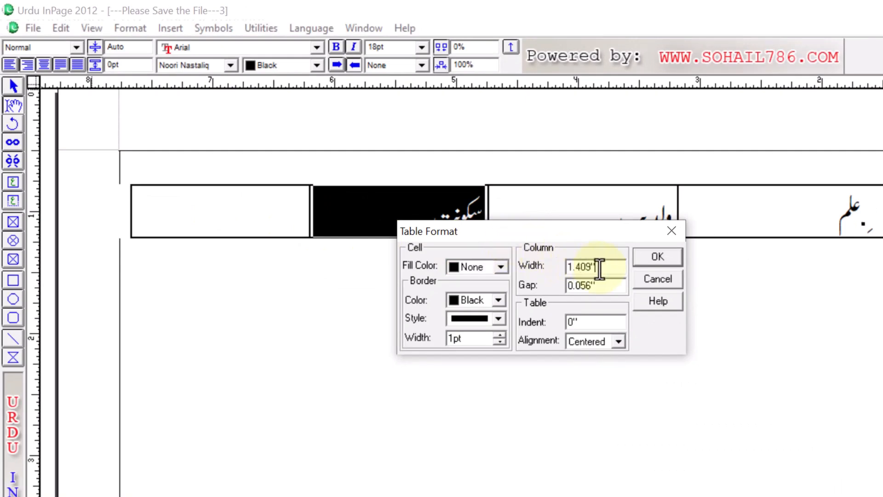
drag(600, 268, 539, 274)
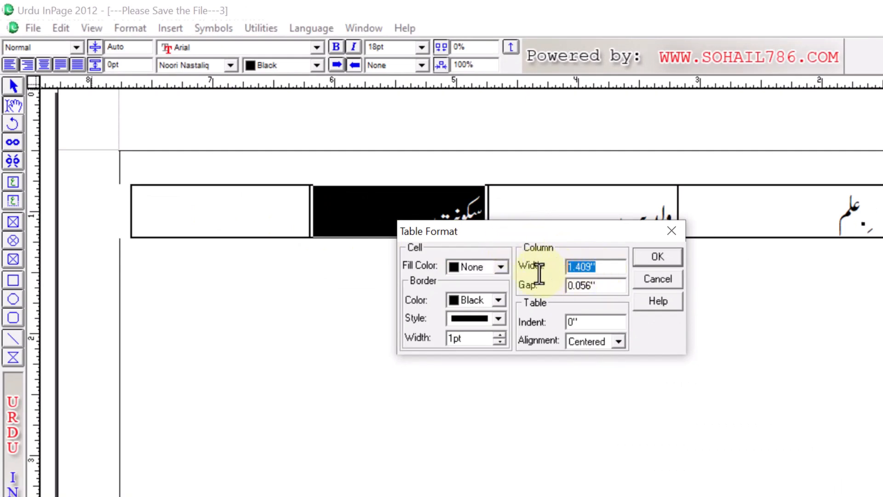
text(1.3)
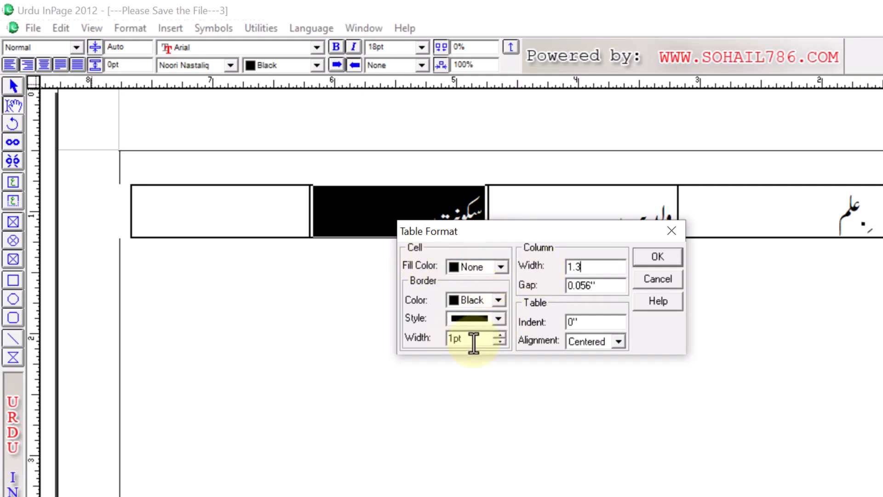
click(501, 335)
click(501, 335)
click(501, 335)
click(500, 335)
click(500, 335)
click(665, 255)
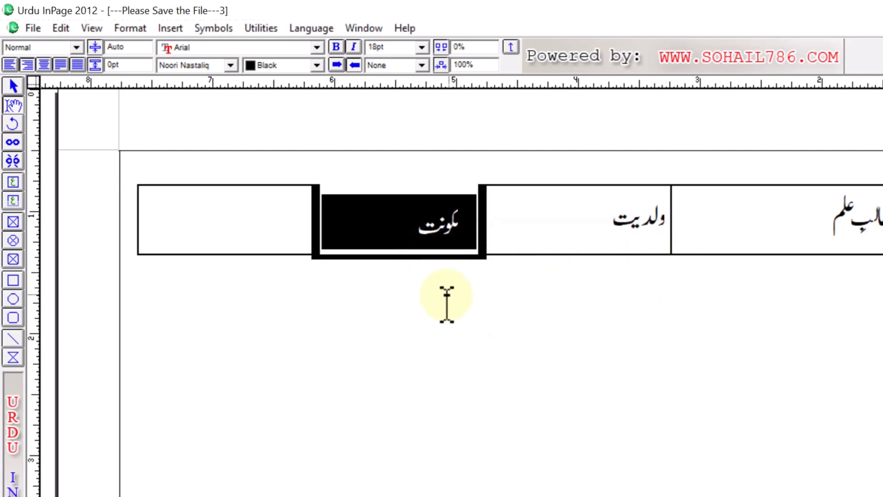
click(446, 299)
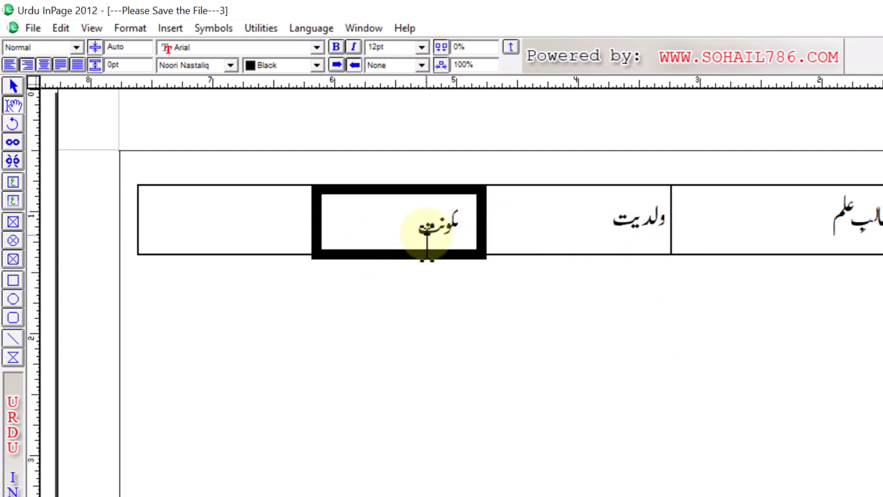
Step: Set the border width of the "سکونت" cell to 1 pt in the Table Format settings
drag(479, 223, 373, 226)
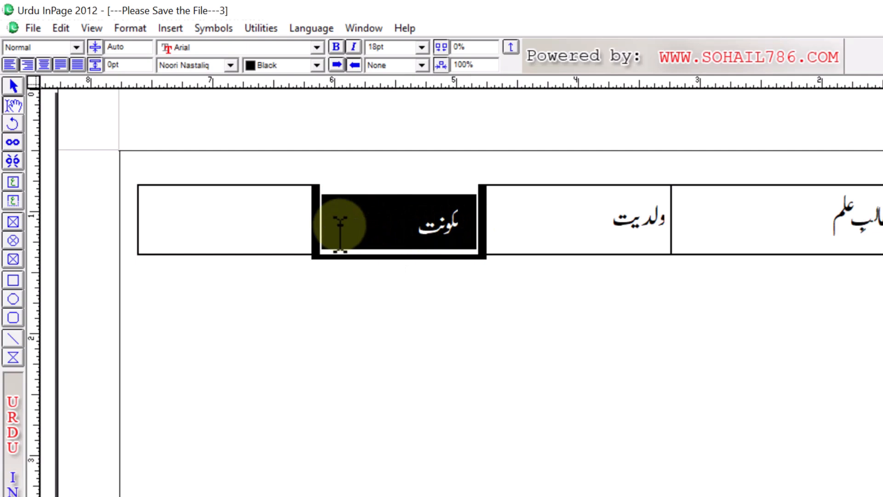
click(133, 35)
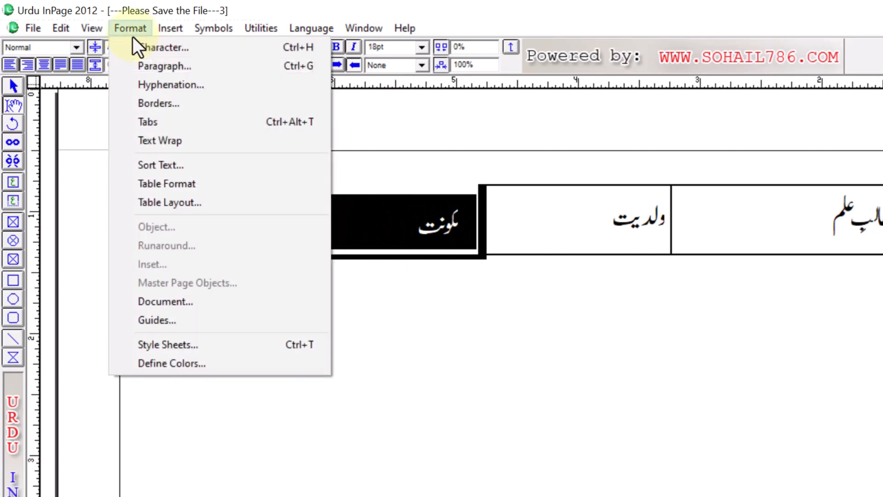
click(240, 189)
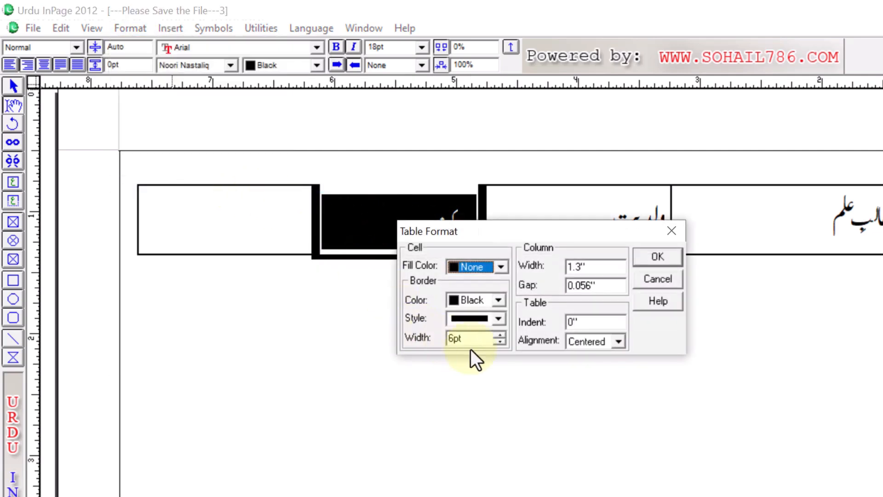
drag(478, 340, 407, 337)
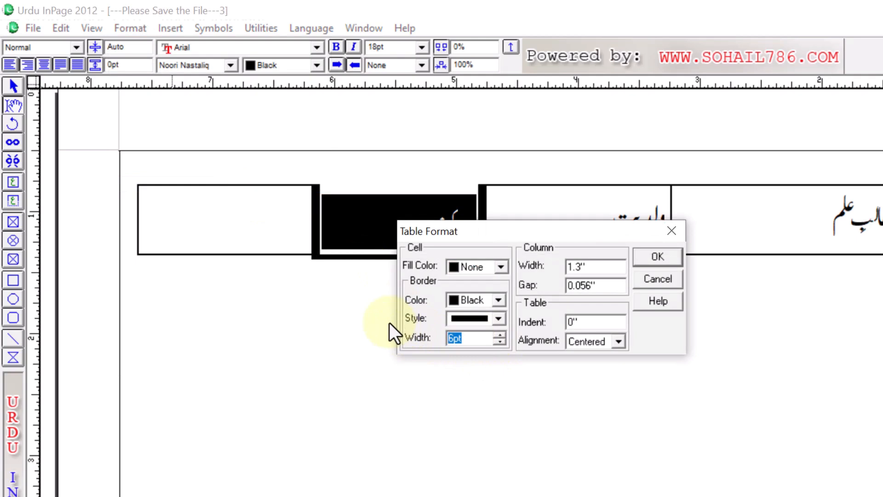
text(1)
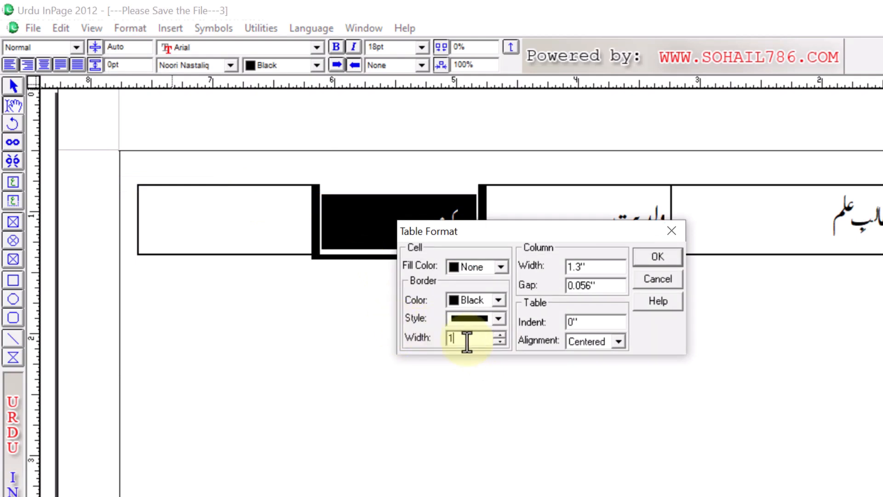
click(645, 261)
Step: Enter the heading "موبائل نمبر" in the fifth cell from the right of the table row
click(260, 228)
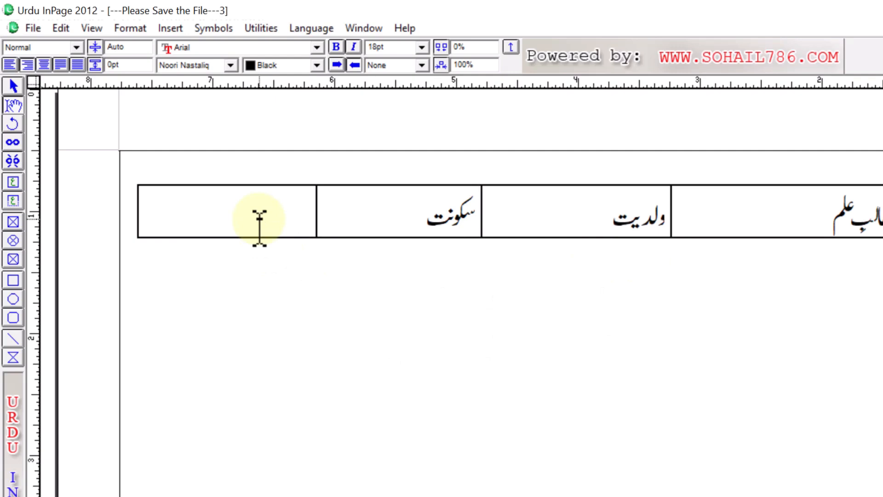
text(موبائل)
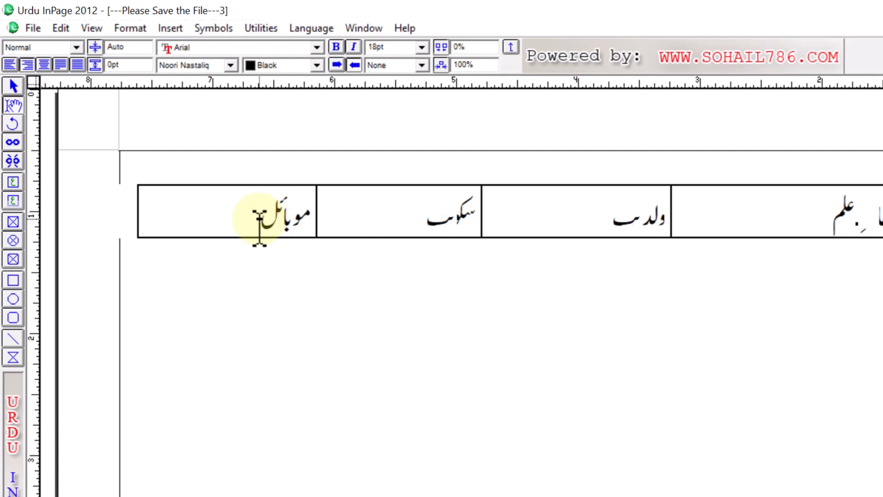
text( نمبر)
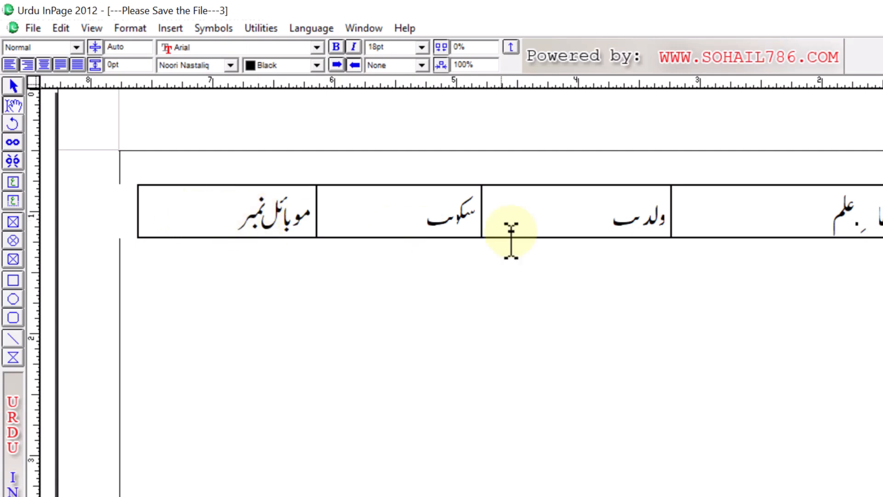
Step: Center the text of all five heading cells in the table row
drag(870, 186, 216, 157)
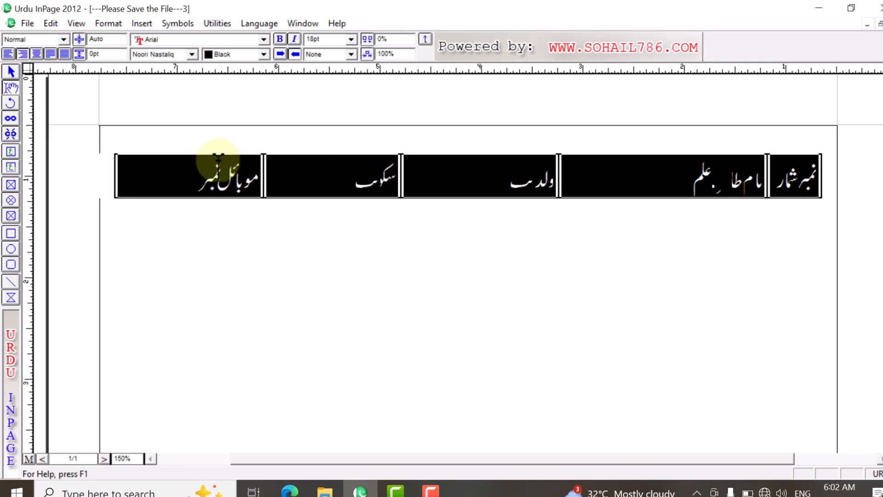
click(37, 55)
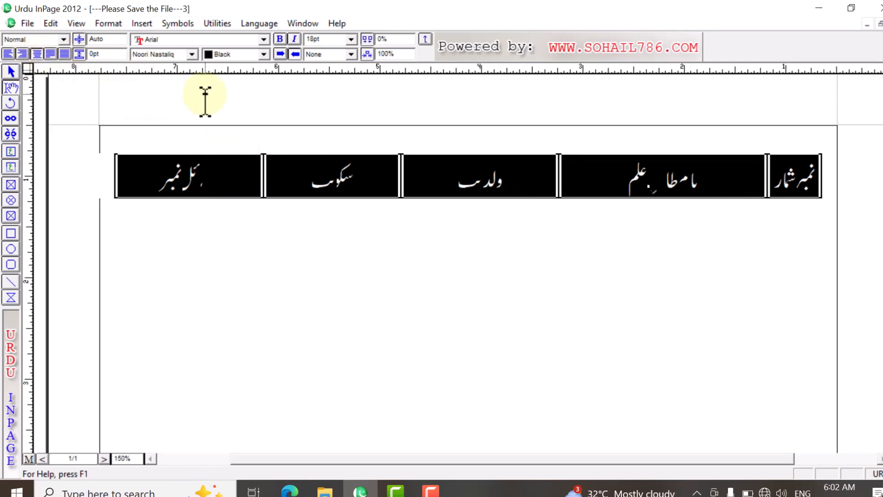
click(304, 179)
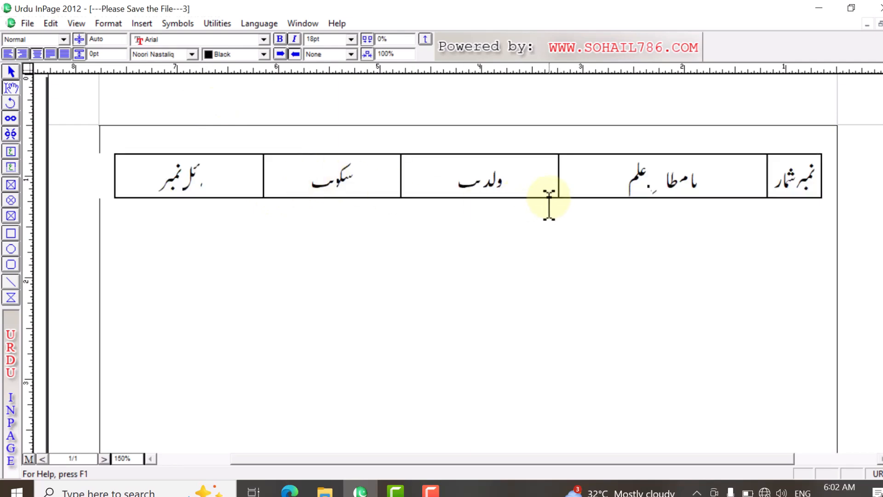
Step: Add five empty rows below the heading row by tabbing past the last cell of the table
click(223, 177)
right_click(229, 172)
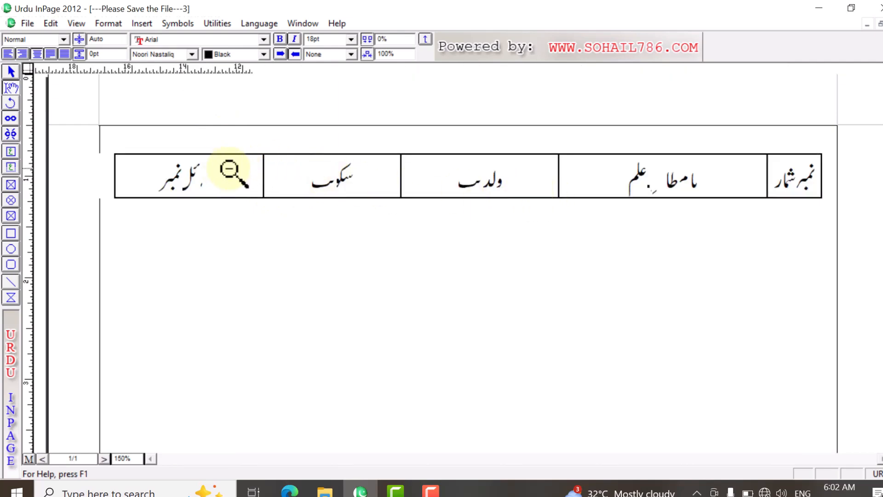
right_click(377, 127)
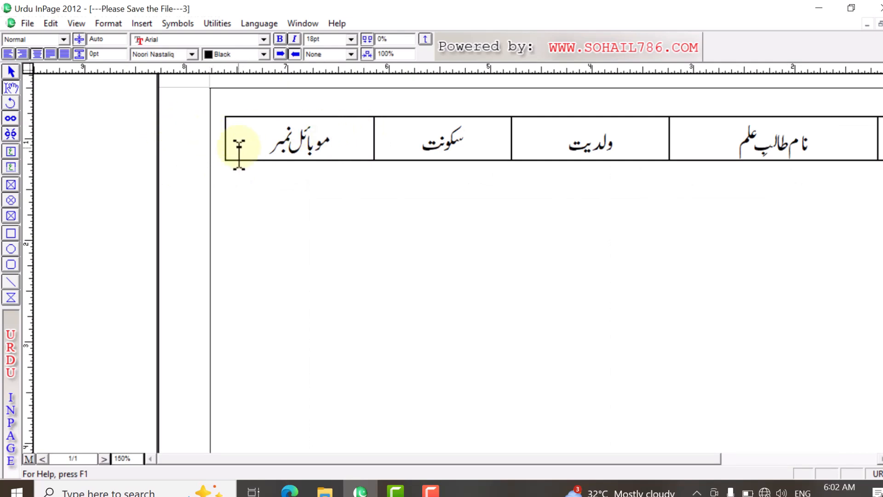
key(Tab)
key(Tab)
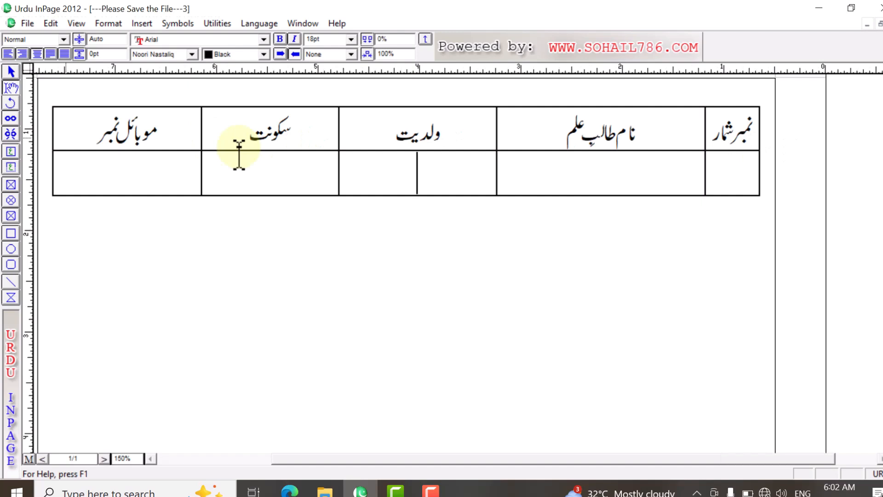
key(Tab)
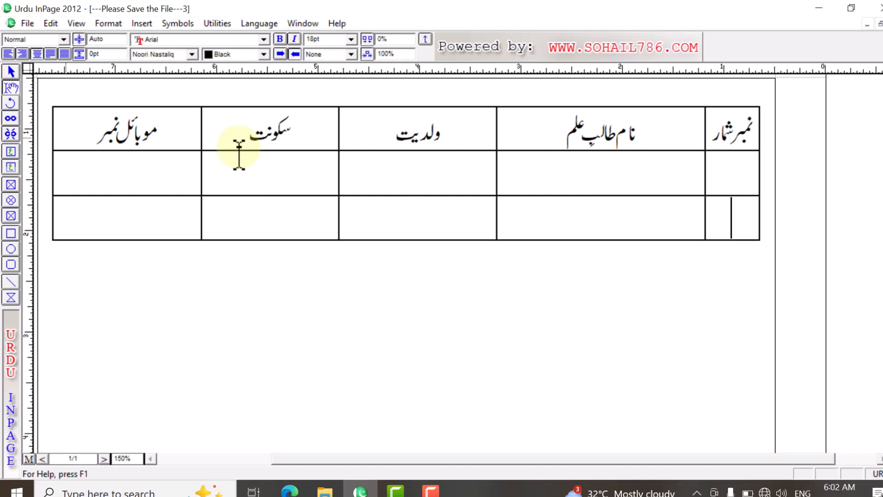
key(Tab)
key(Tab)
key(Tab)
key(Tab)
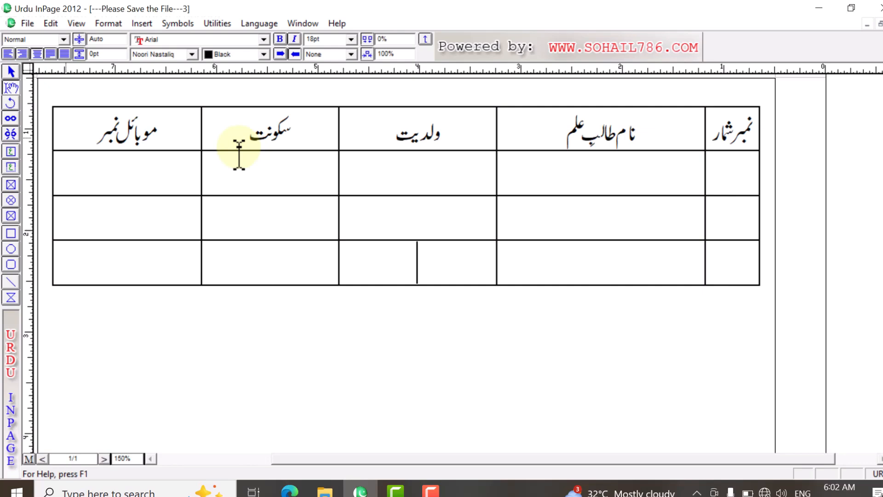
key(Tab)
key(Tab)
key(Tab)
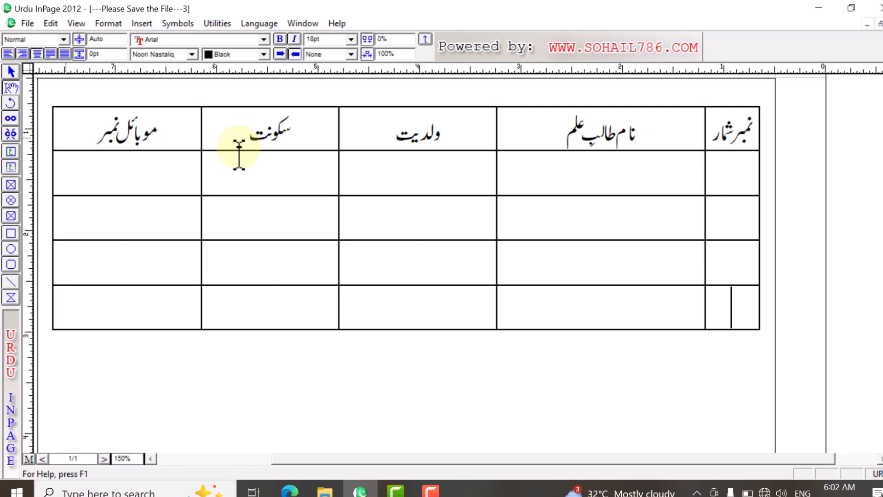
key(Tab)
key(Tab)
key(Tab)
key(Tab)
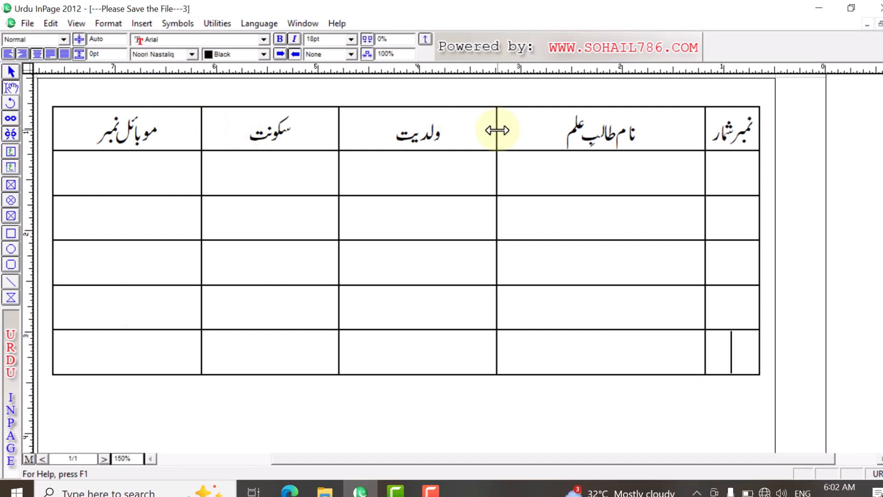
Step: Move the column borders to make "نام طالب علم" about 1.7 inches wide, "ولدیت" 1.6, "سکونت" 1.1 and "موبائل نمبر" 1.2
drag(497, 132, 533, 133)
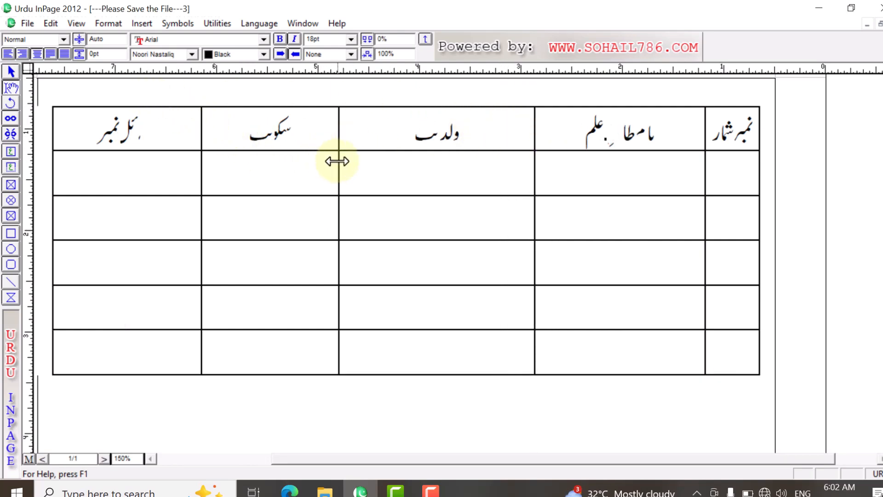
drag(339, 162, 372, 174)
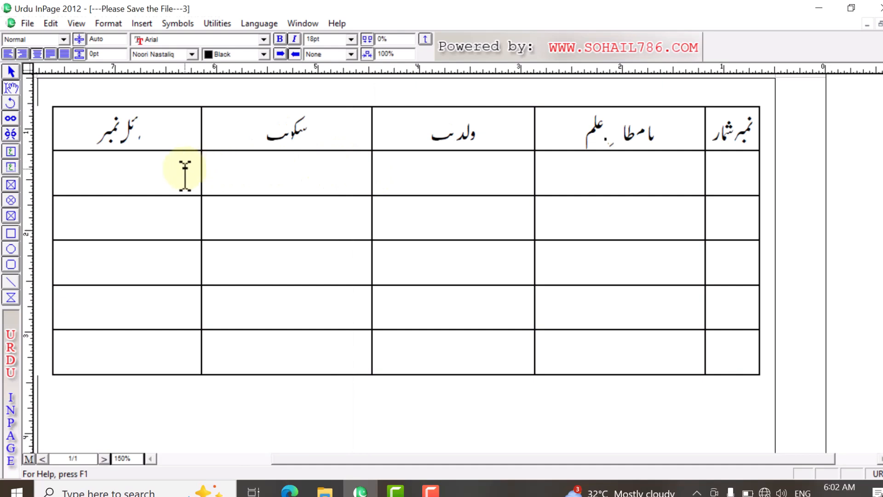
drag(199, 169, 225, 171)
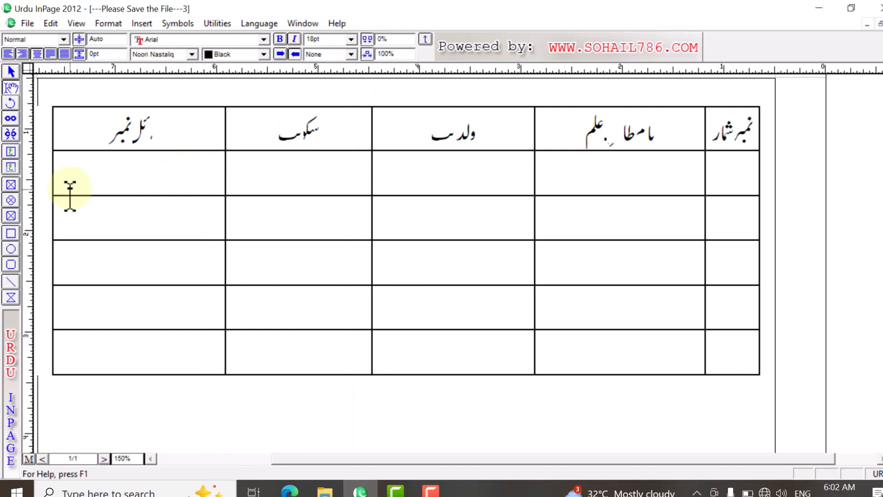
drag(56, 185, 74, 187)
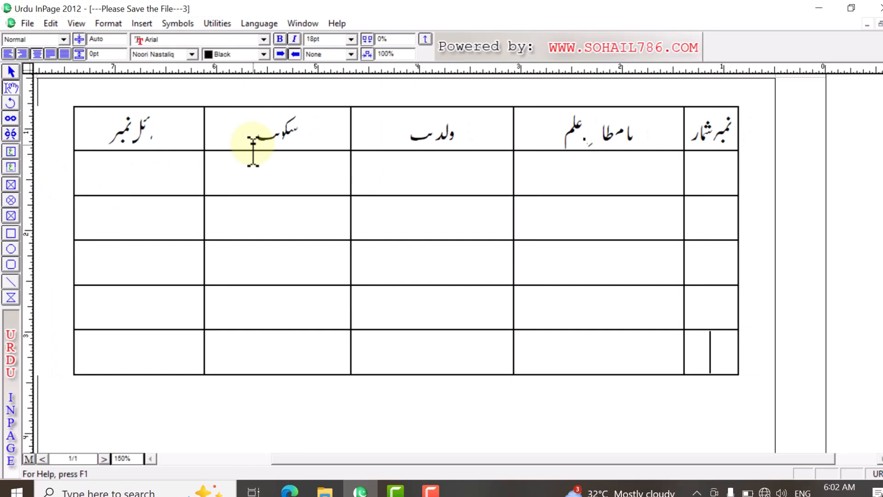
click(227, 129)
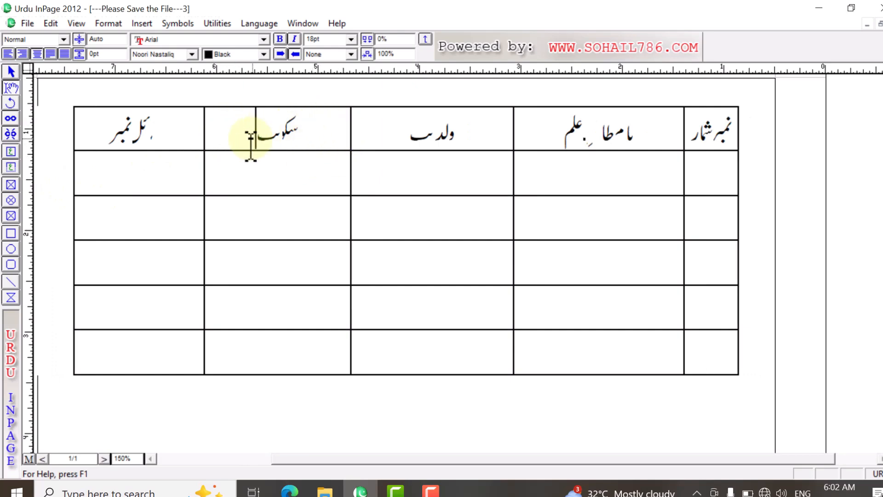
key(ctrl+0)
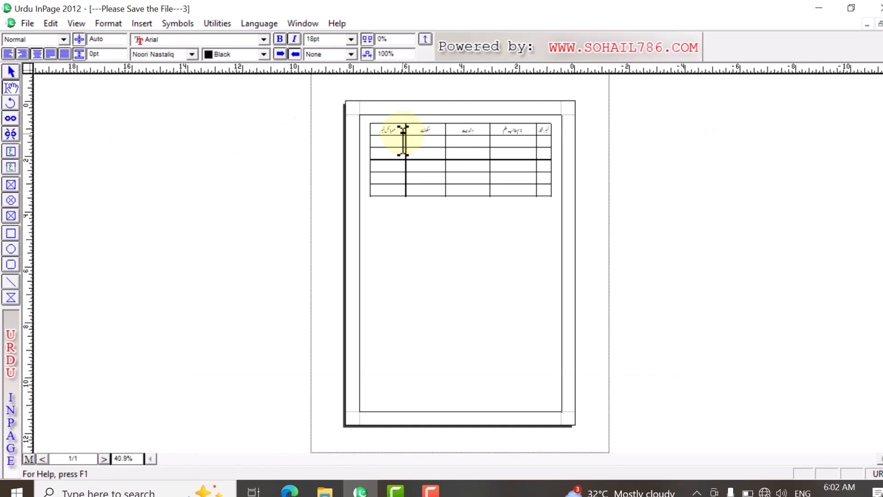
drag(404, 138, 381, 151)
right_click(421, 130)
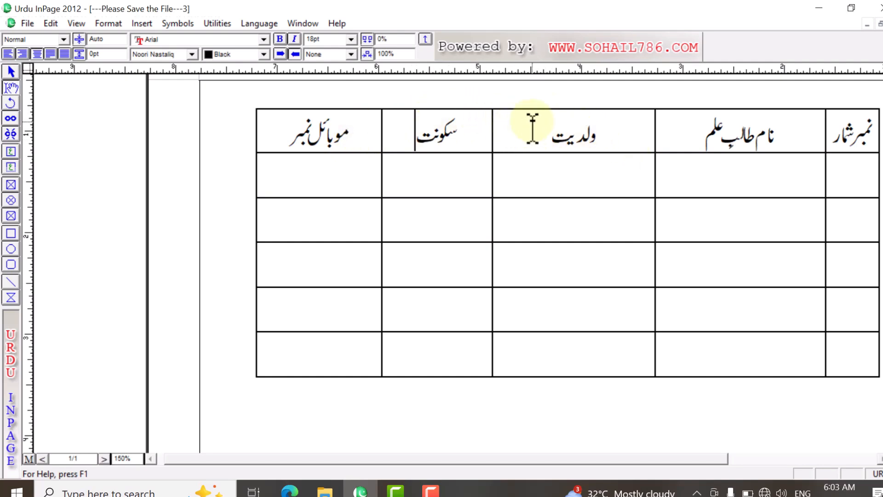
Step: Select the heading row and insert an empty row before it with Table Layout
click(458, 143)
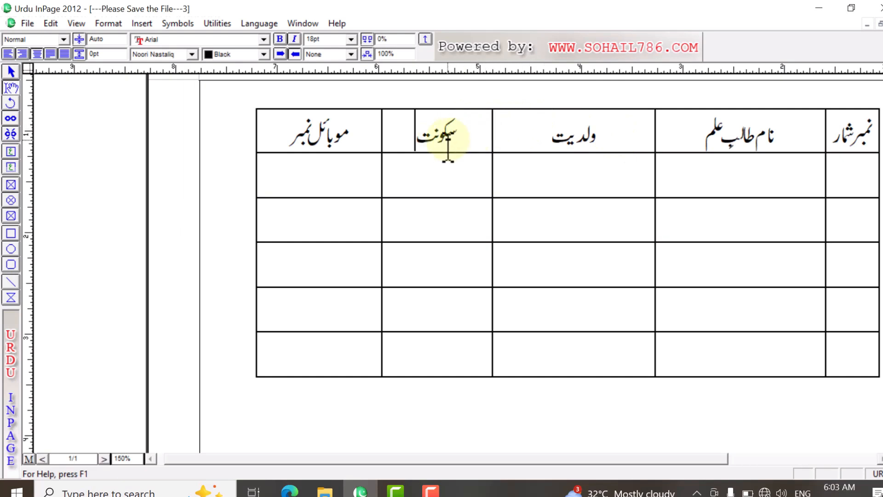
drag(861, 134, 288, 138)
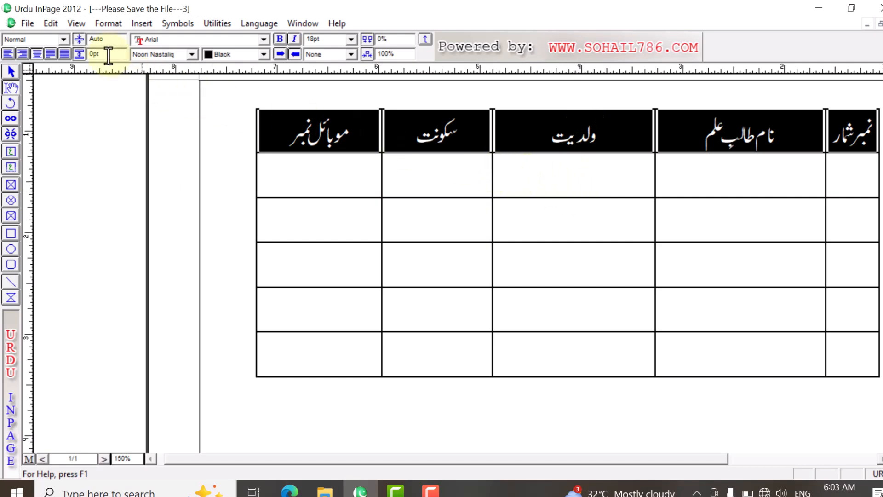
click(109, 29)
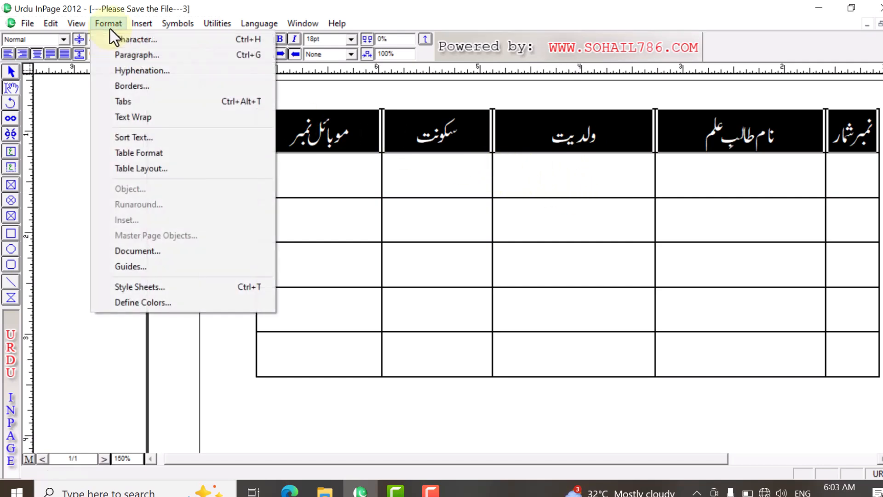
click(174, 171)
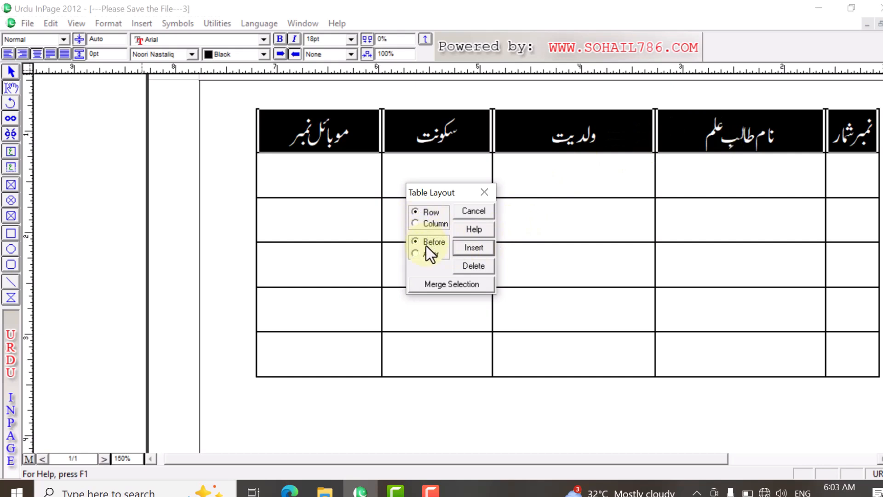
click(475, 251)
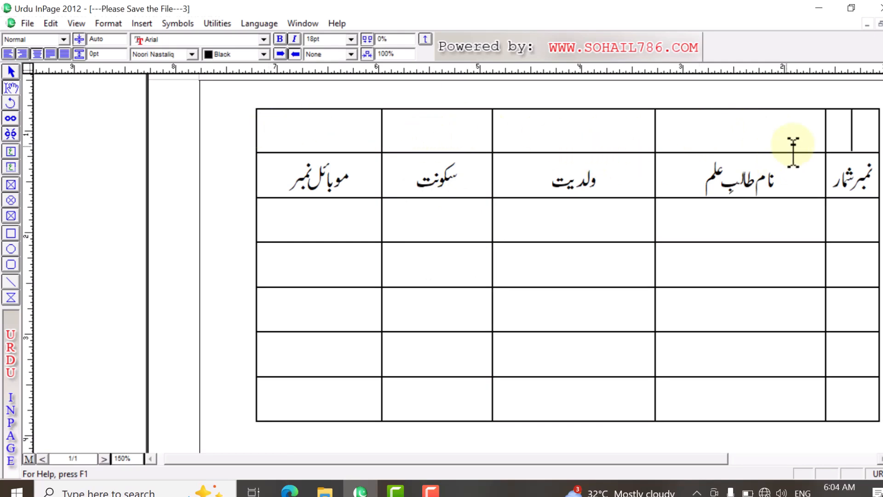
Step: Enter "ع" in the empty top row, in the cell above the "نام طالب علم" heading
drag(848, 134, 299, 138)
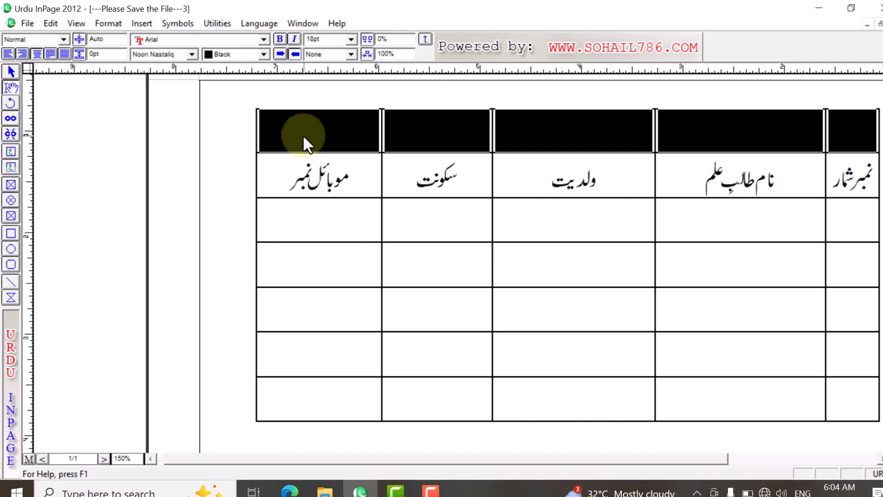
click(305, 134)
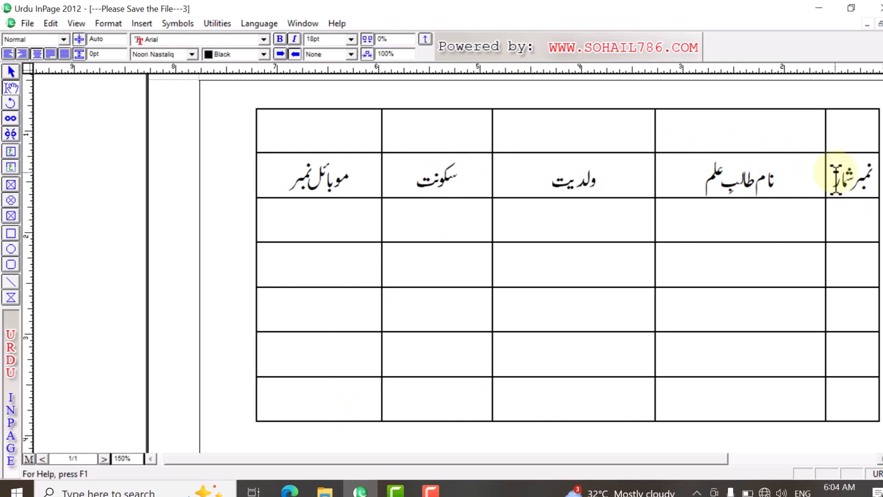
click(838, 131)
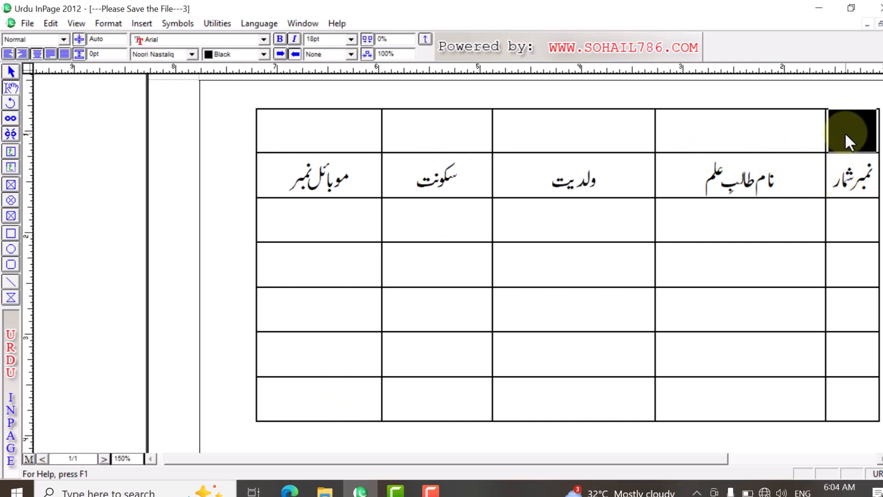
click(758, 137)
text(ع)
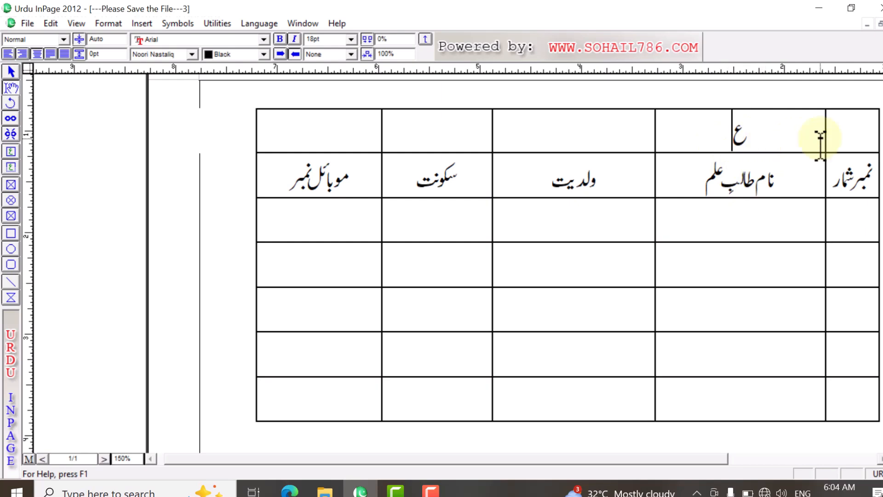
Step: Insert another empty row between the "ع" row and the heading row with Table Layout
drag(851, 138, 371, 131)
click(704, 135)
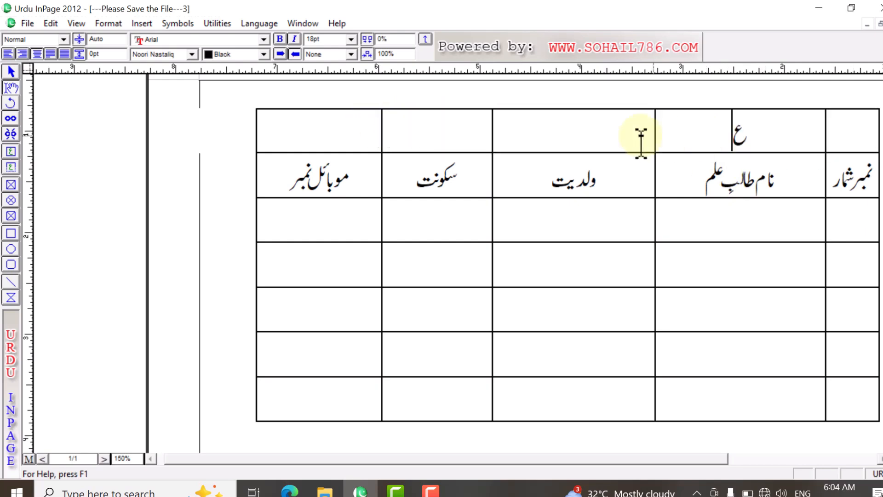
click(107, 24)
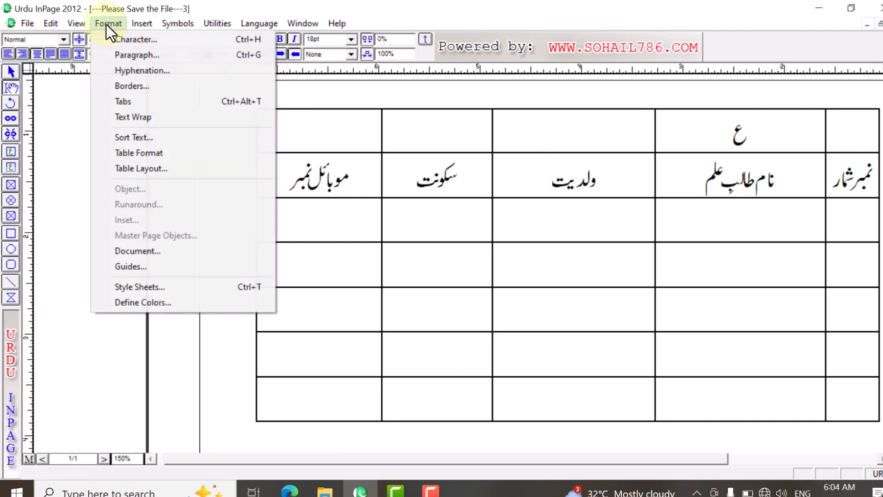
click(175, 168)
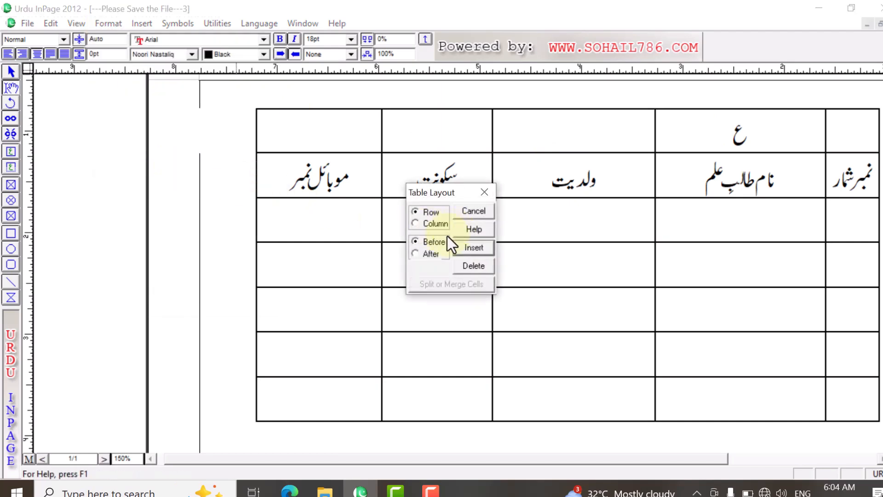
click(474, 248)
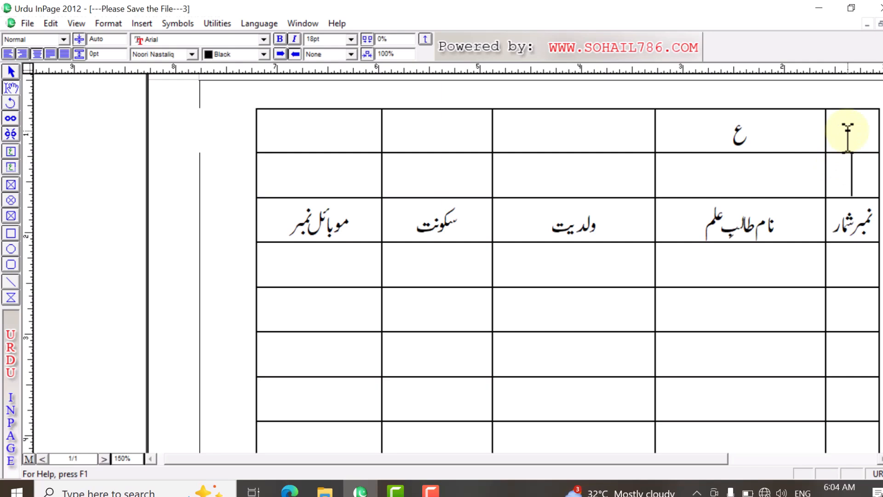
Step: Delete the two inserted rows above the heading row with Table Layout, including the one containing "ع"
drag(848, 131, 292, 171)
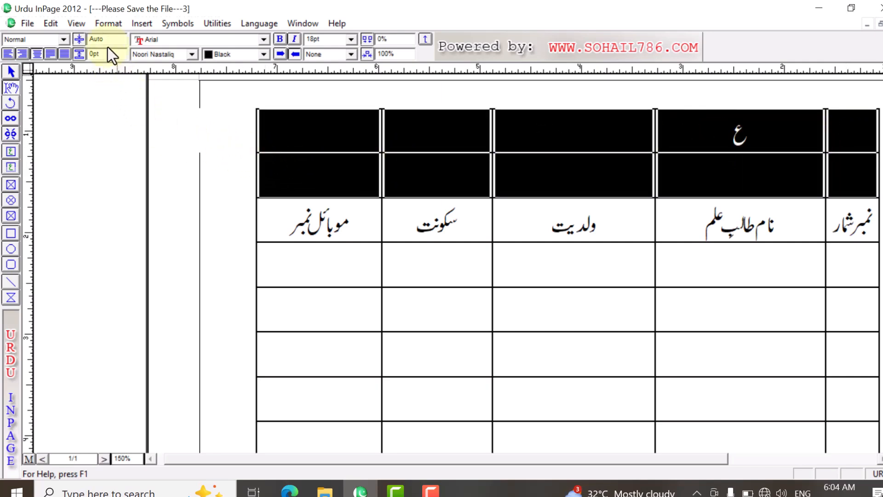
click(109, 23)
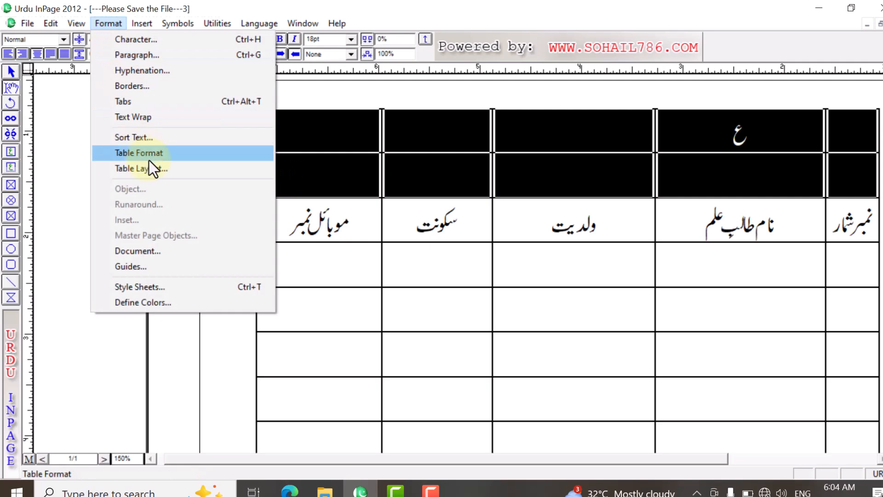
click(159, 168)
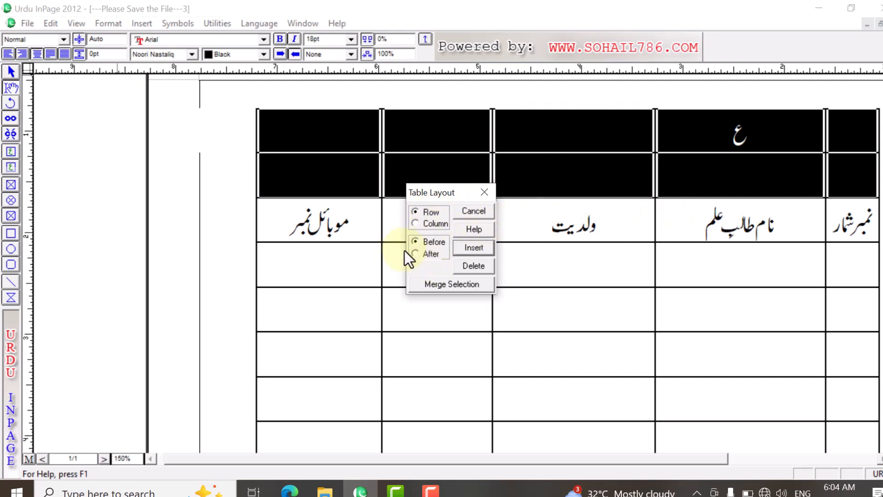
click(469, 266)
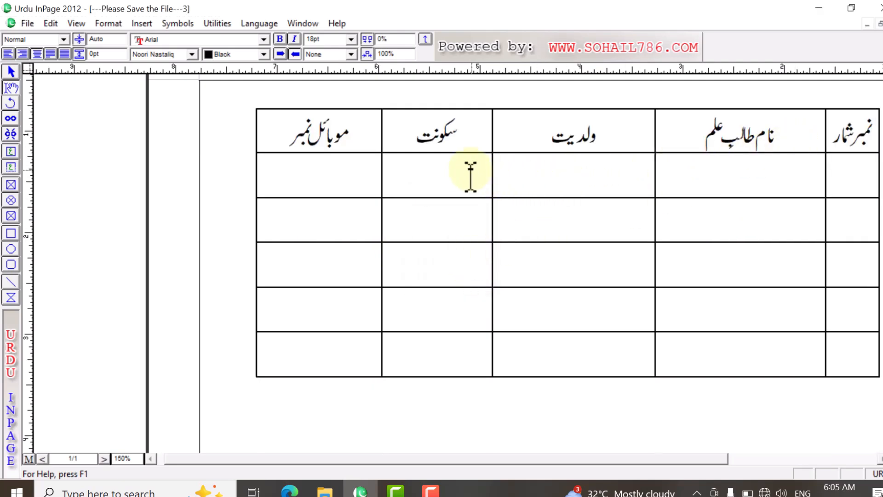
Step: Insert an empty column after the "سکونت" column with Table Layout
click(417, 140)
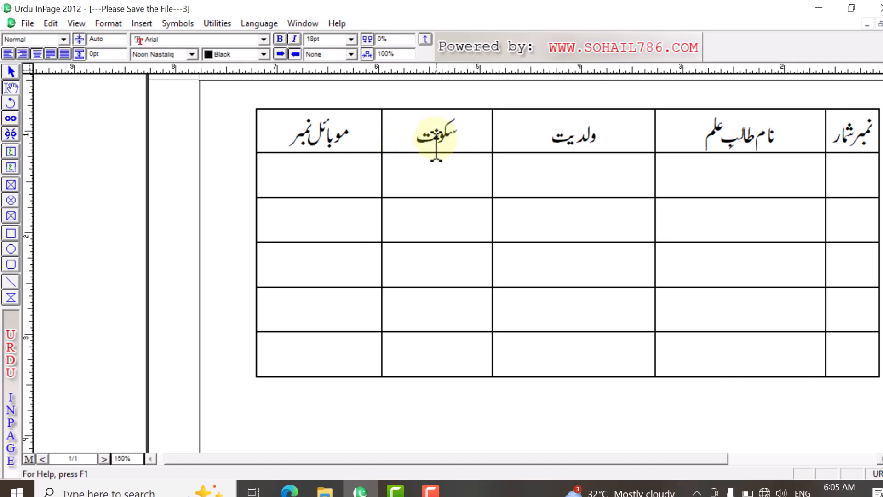
click(102, 22)
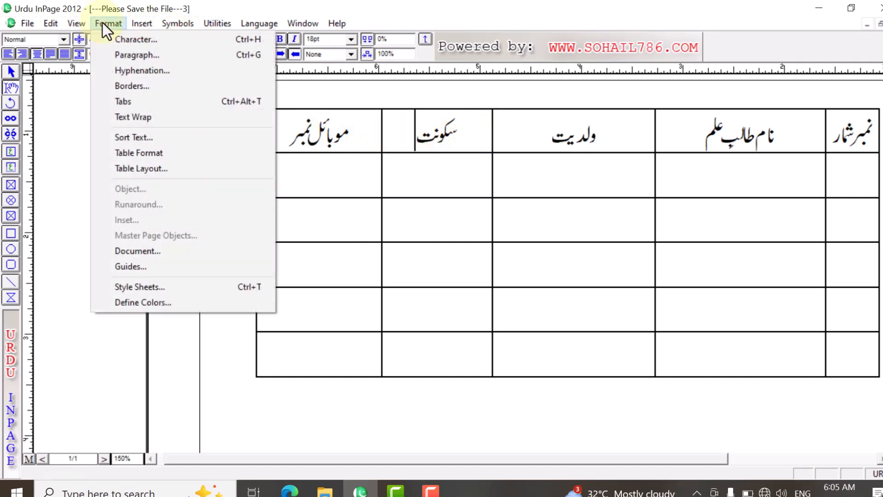
click(169, 171)
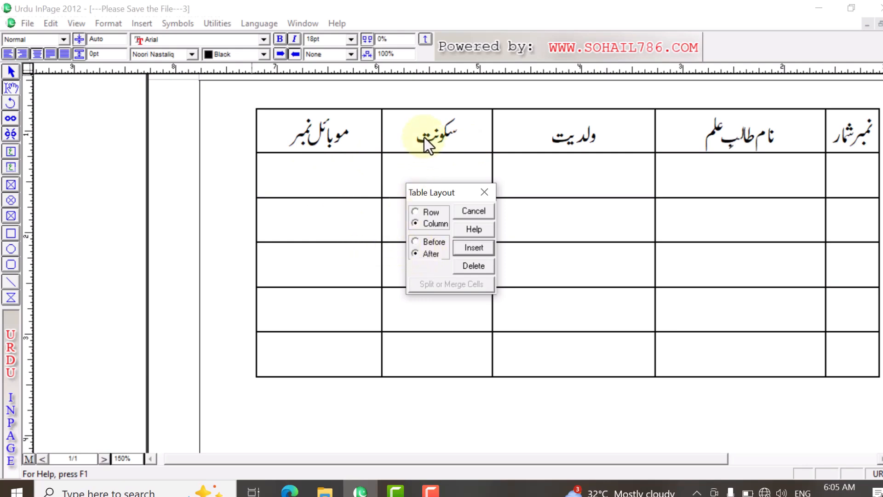
click(470, 248)
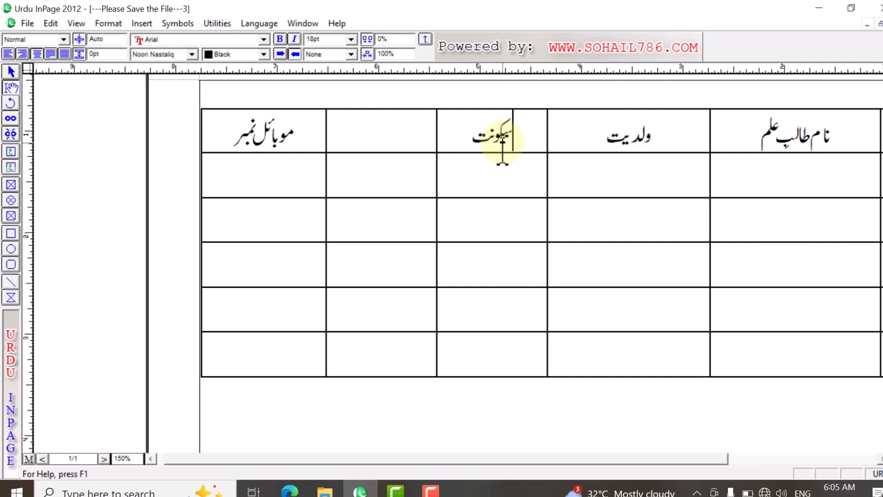
Step: Insert another empty column before the "سکونت" column with Table Layout
click(109, 24)
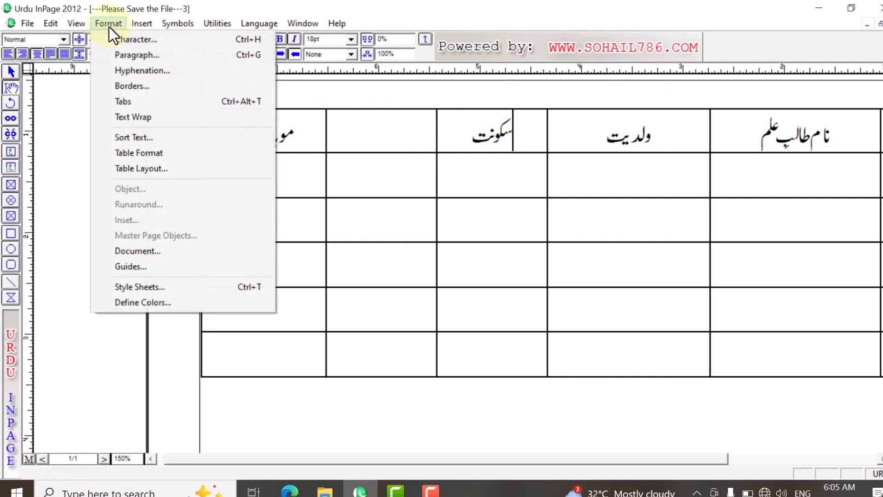
click(154, 169)
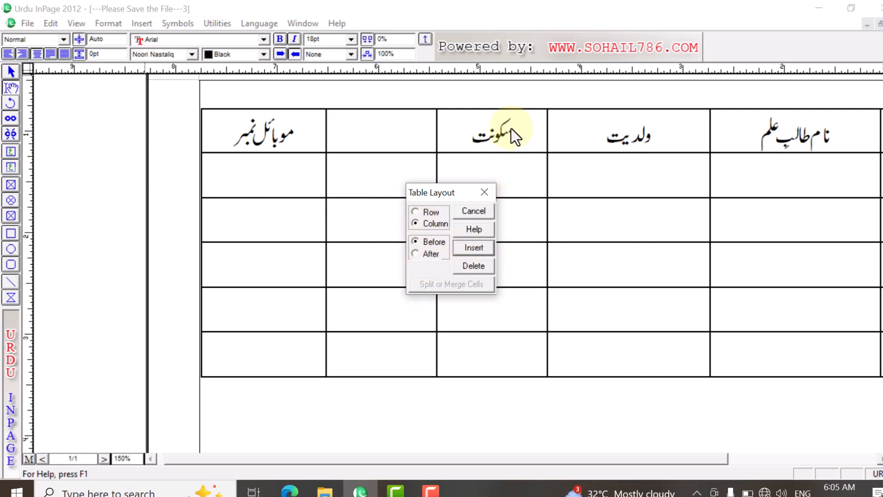
click(465, 250)
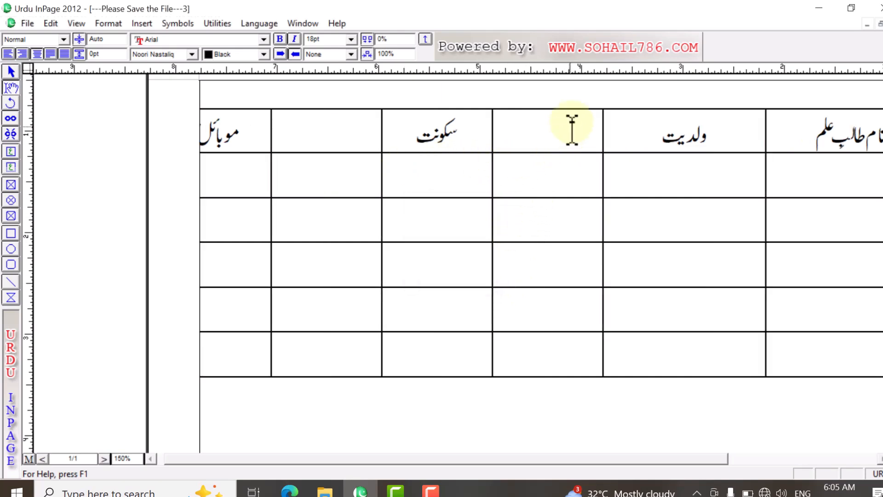
Step: Delete the "سکونت" column together with the two empty columns on either side of it
drag(572, 130, 311, 345)
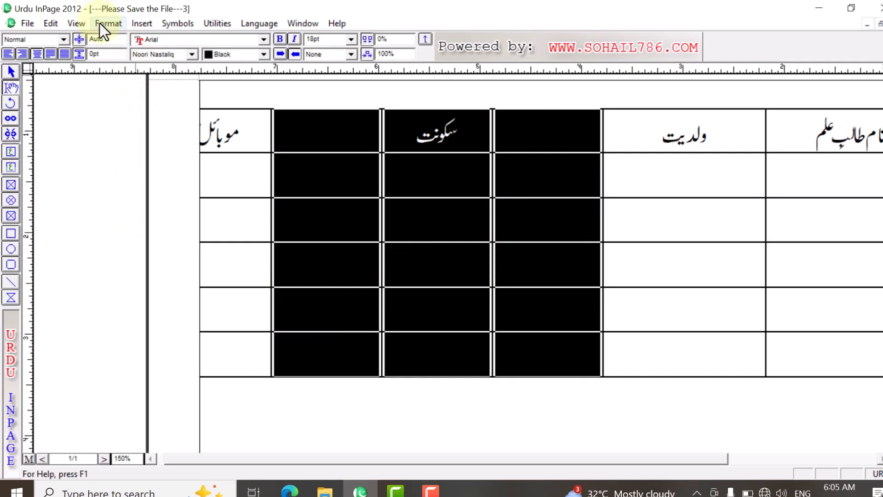
click(116, 55)
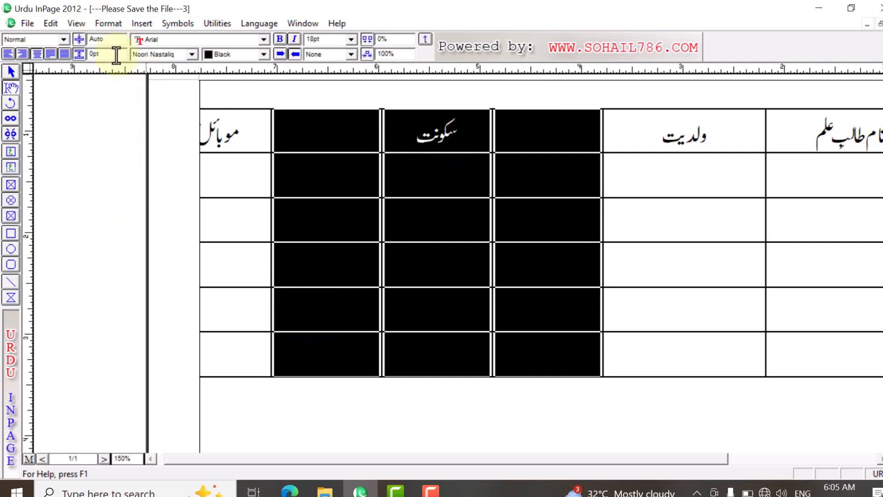
click(110, 25)
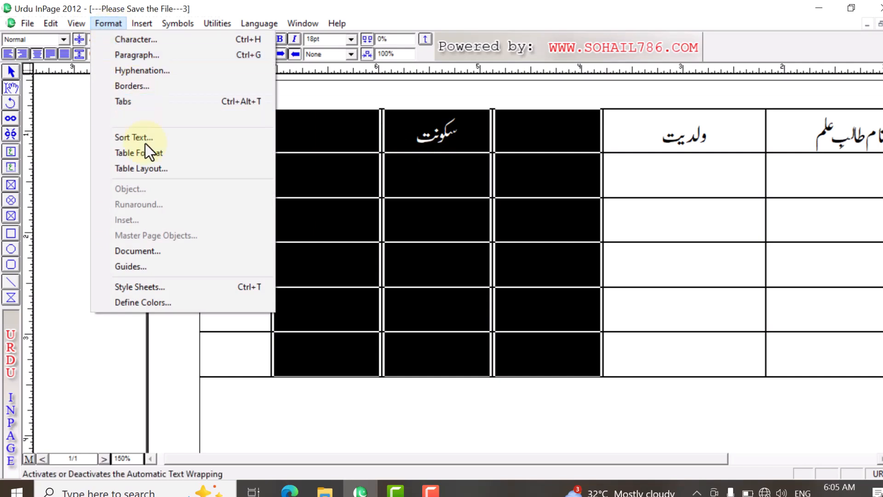
click(156, 168)
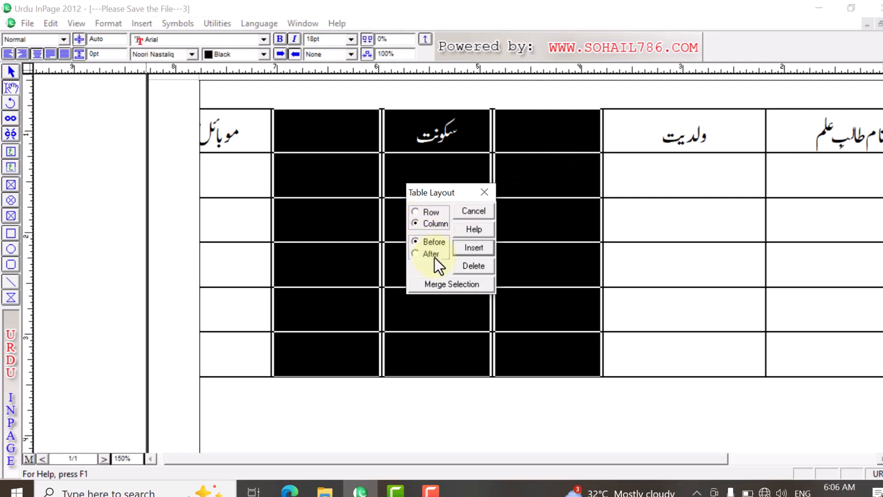
click(460, 266)
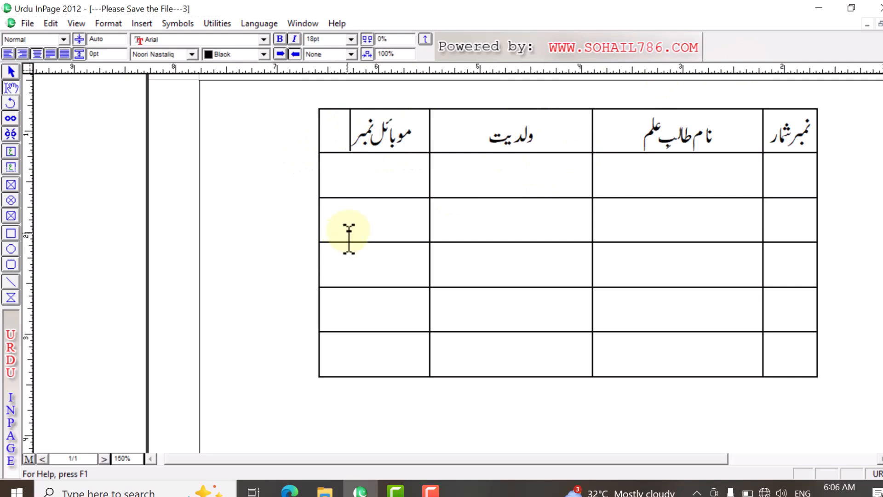
Step: Switch to the open document "Naqsha taqseeme asbaq arbi" and examine row 4 of its timetable
key(ctrl+Tab)
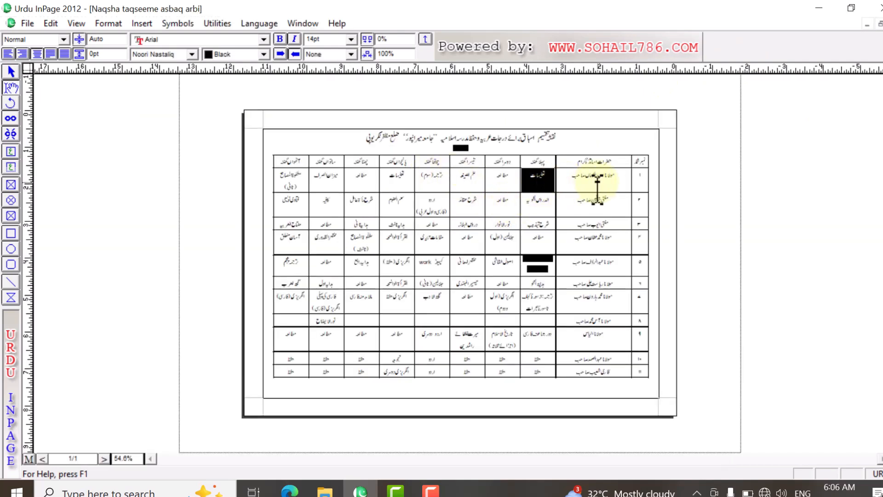
click(603, 242)
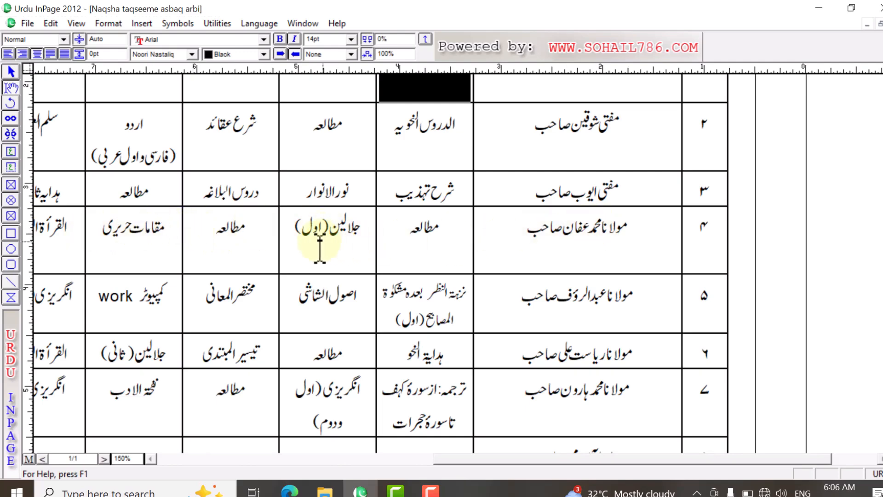
key(ctrl+0)
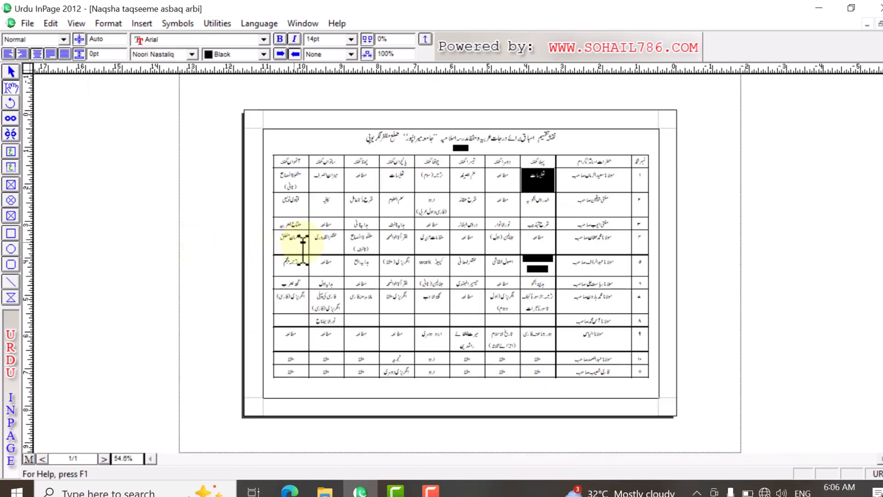
right_click(364, 242)
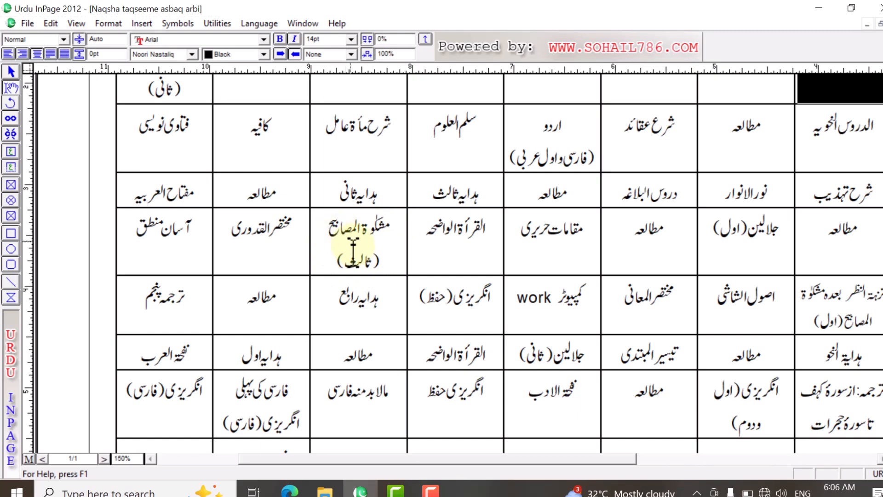
Step: Try removing the second line "(ثالث)" from the "مشکوٰۃ المصابیح" cell in row 4, and undo the deletion
drag(335, 263, 407, 261)
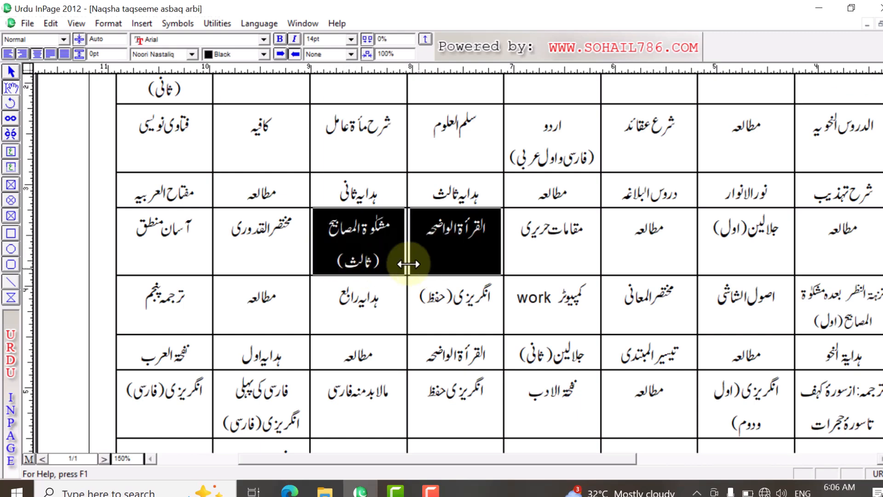
drag(336, 262, 386, 267)
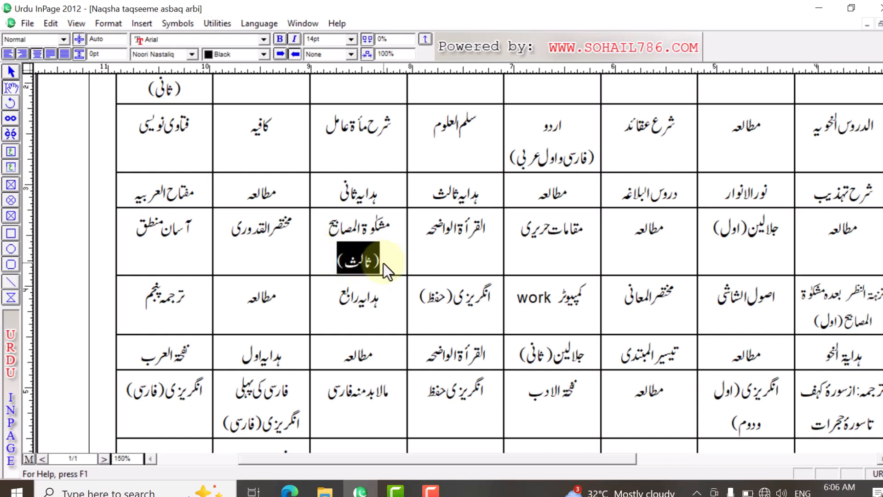
key(BackSpace)
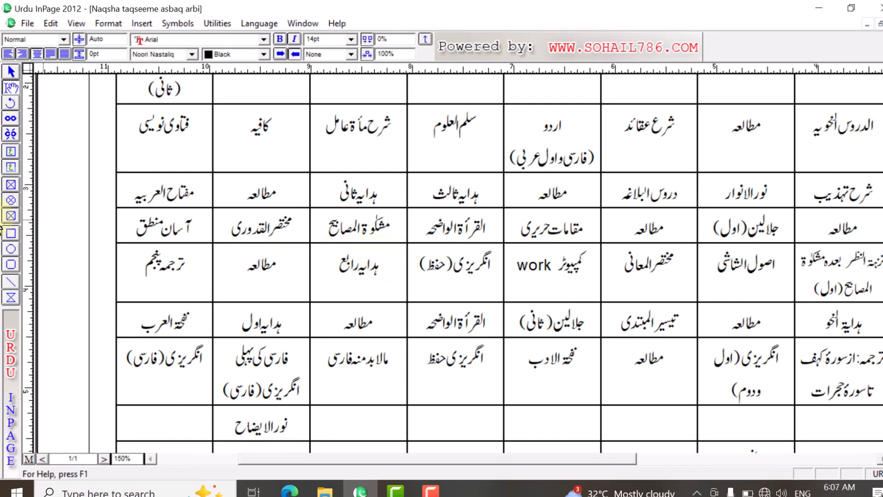
key(ctrl+z)
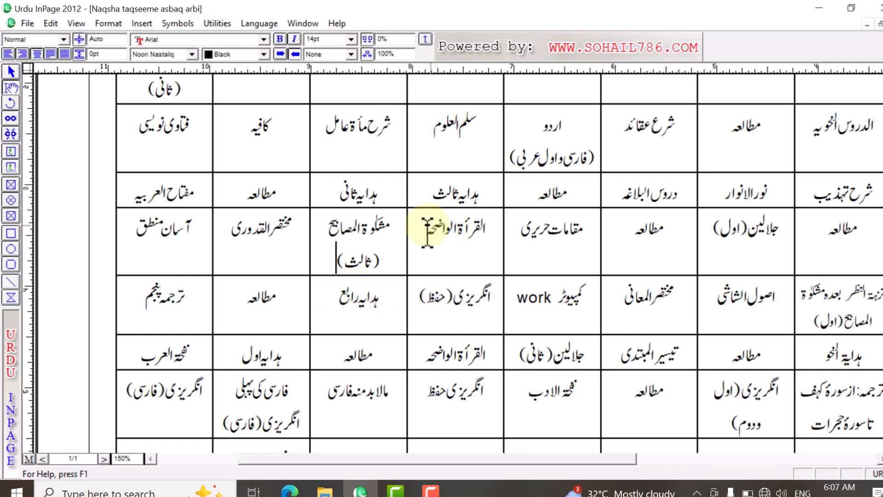
Step: Set the paragraph spacing before to 0.15 for the row 4 cells from the teacher's name through "القرأۃ الواضحہ"
drag(428, 233, 499, 230)
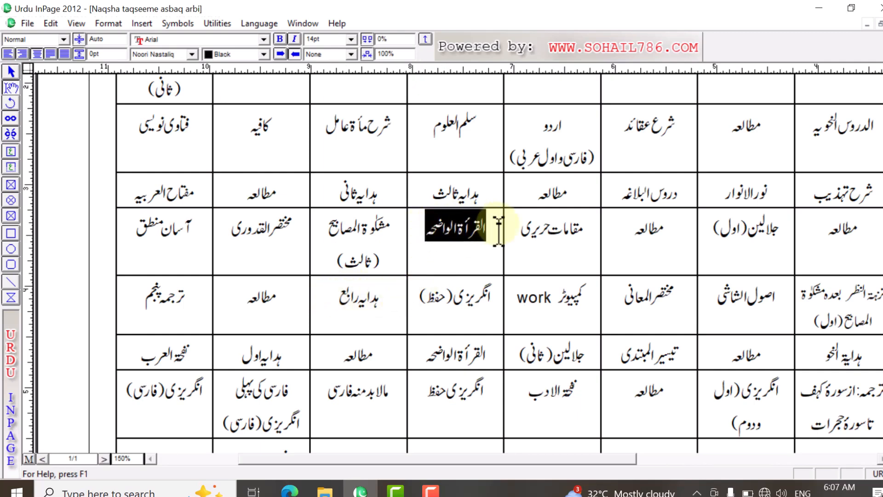
click(485, 253)
key(ctrl+0)
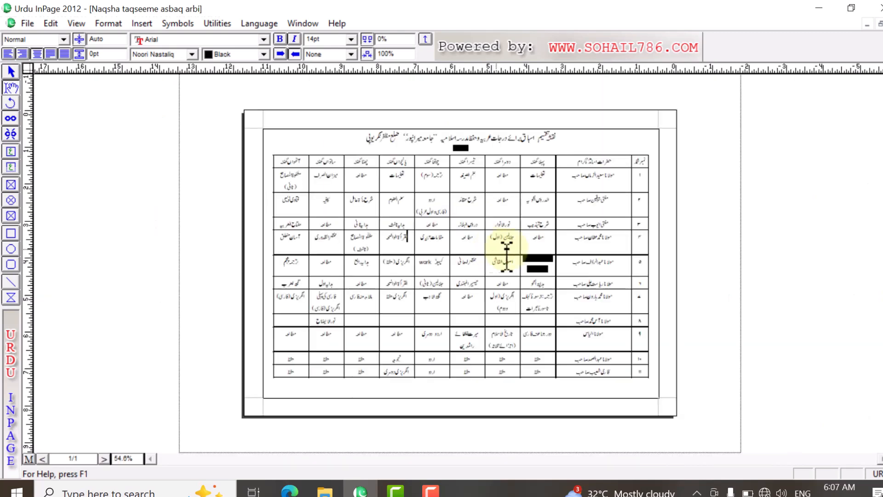
click(613, 237)
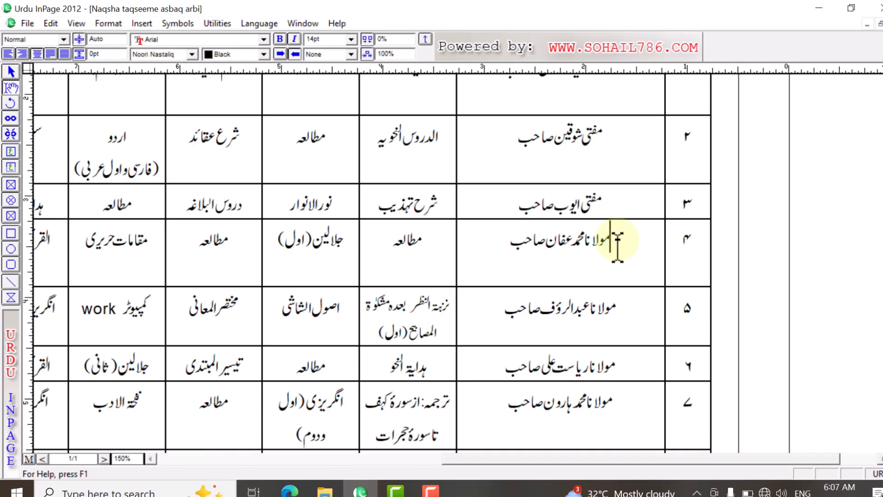
drag(617, 240, 142, 277)
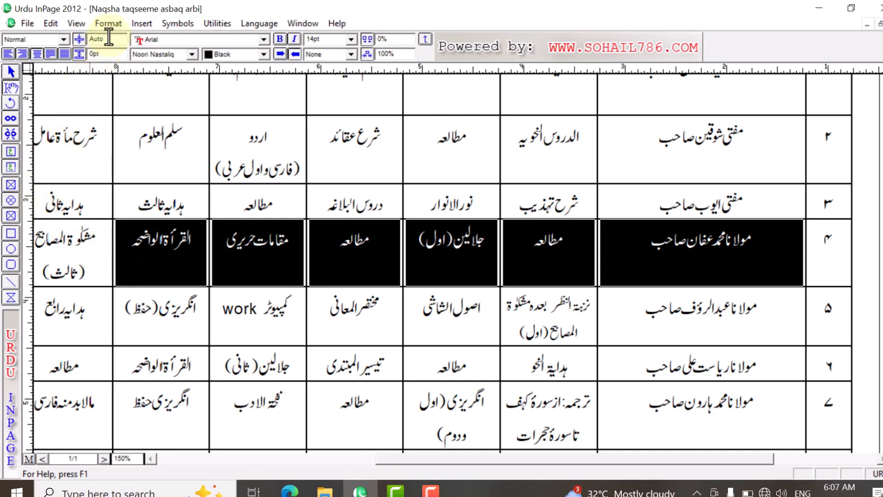
click(96, 24)
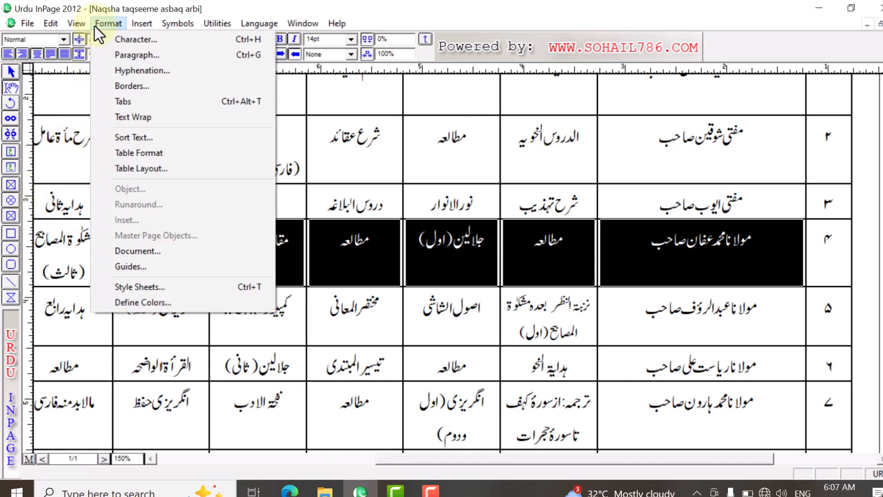
click(120, 60)
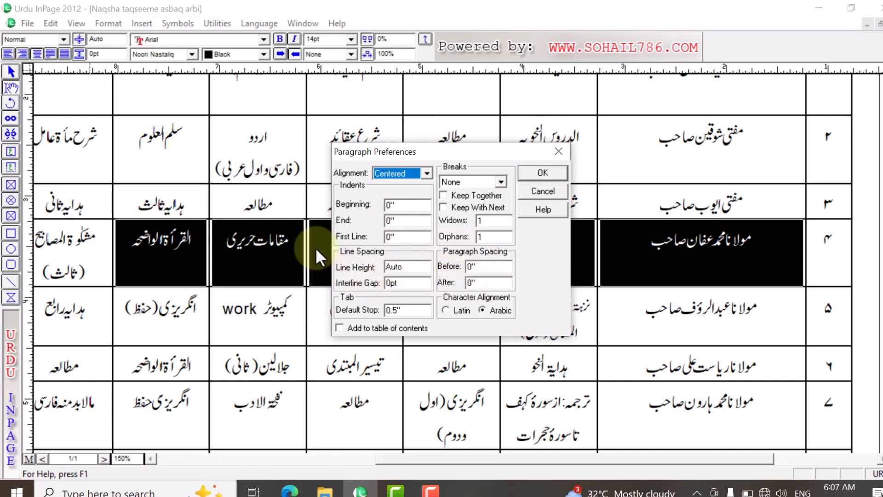
drag(477, 267, 456, 272)
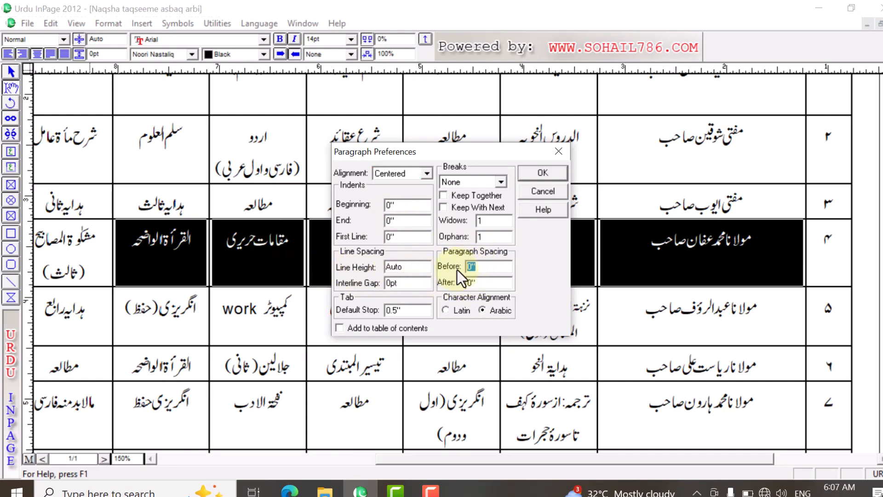
text(0.)
text(15)
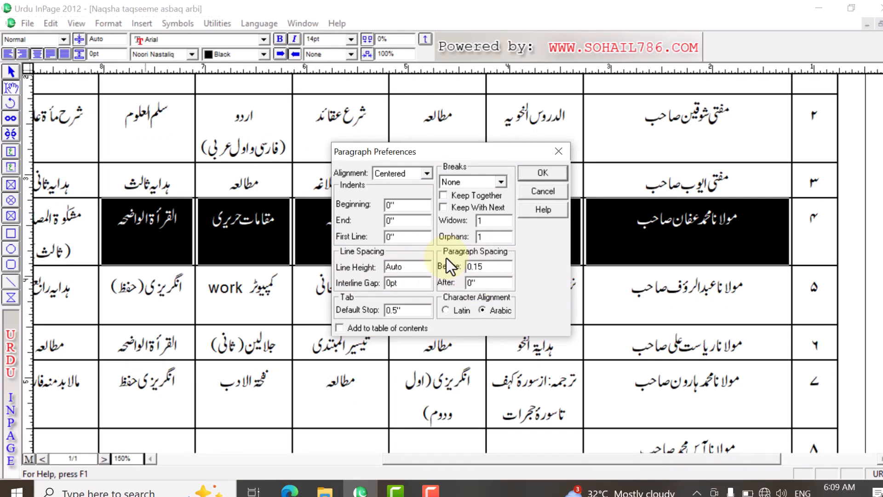
click(543, 172)
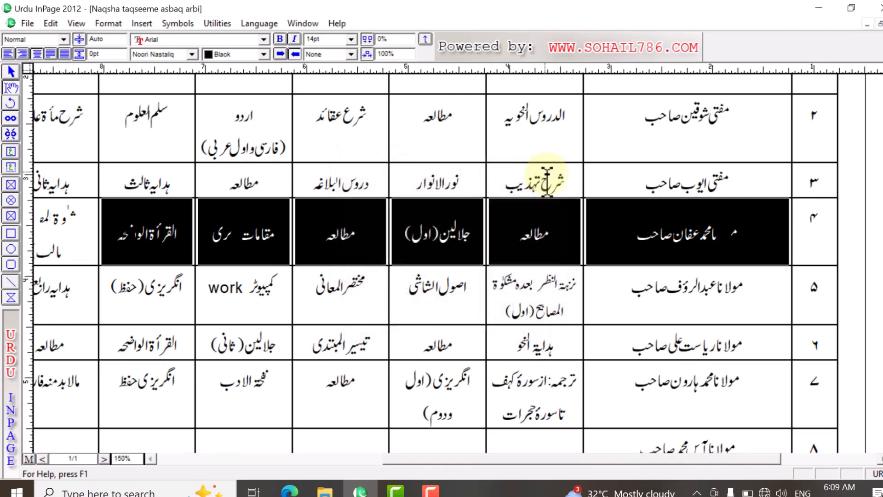
Step: Examine the vertical alignment of the row 4 cells and compare it with the row 5 cells of the timetable
click(638, 234)
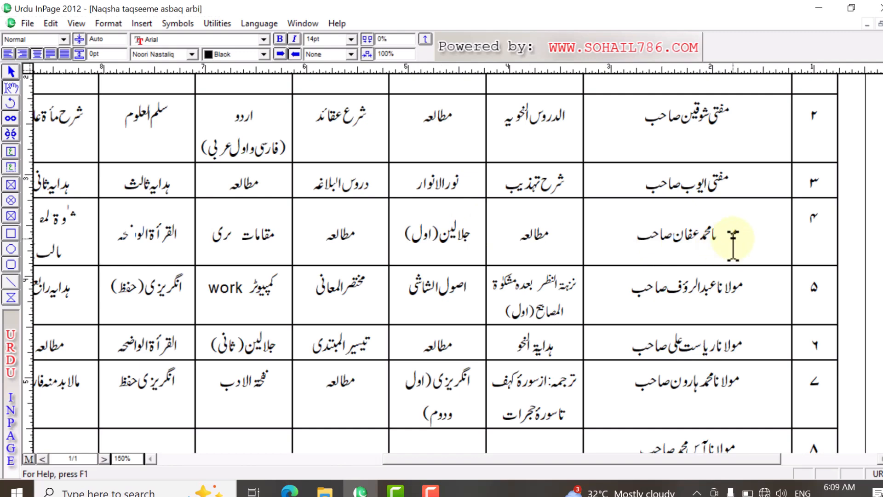
right_click(634, 235)
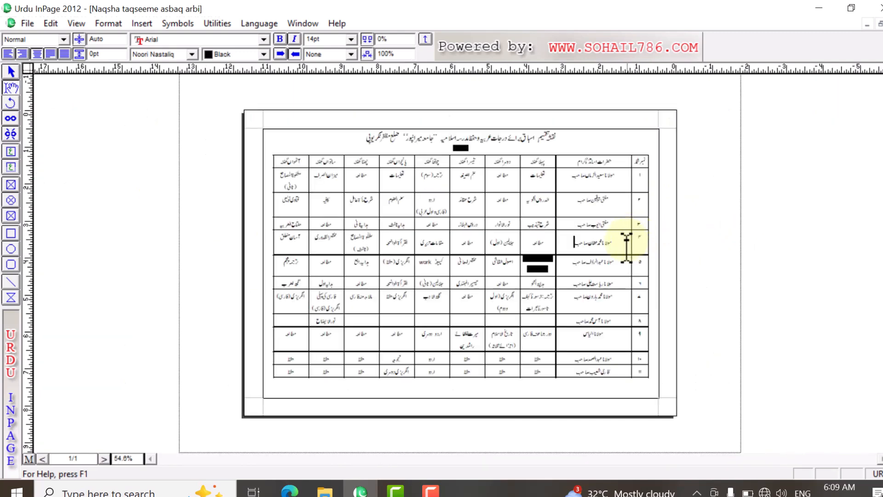
right_click(575, 239)
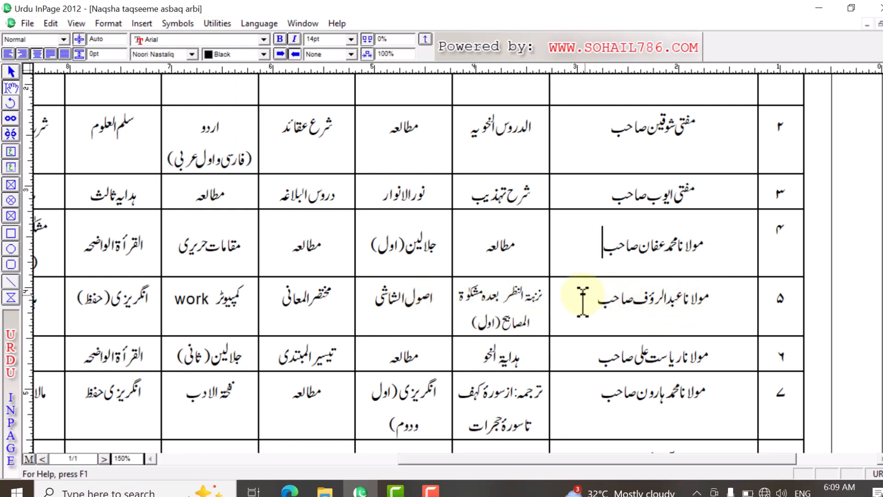
drag(713, 242, 168, 242)
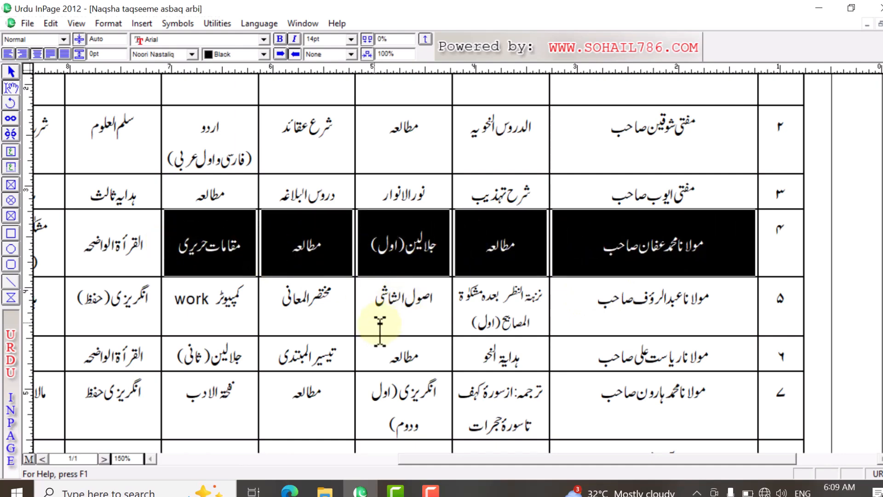
click(673, 313)
drag(729, 320, 617, 332)
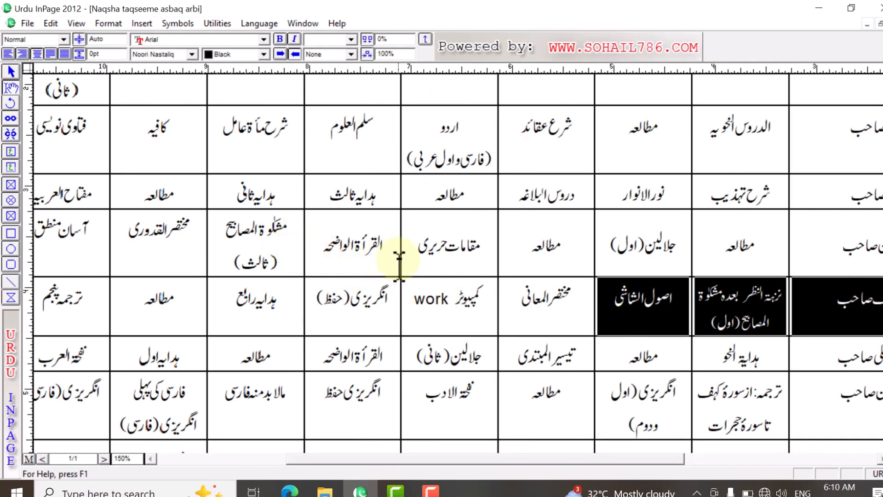
right_click(457, 235)
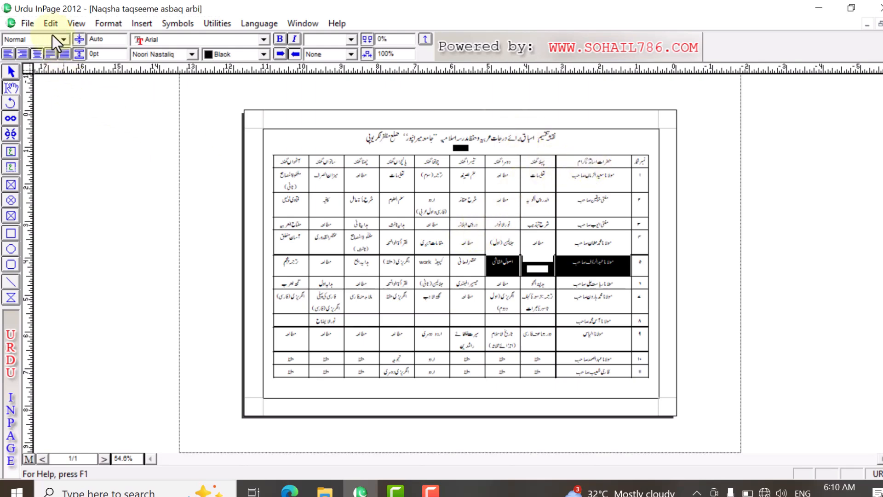
Step: Open the recent file "fahrist imtihan.inp" and go to the empty header cell beside "اسمائے طلباء کرام مع سکونت"
click(23, 25)
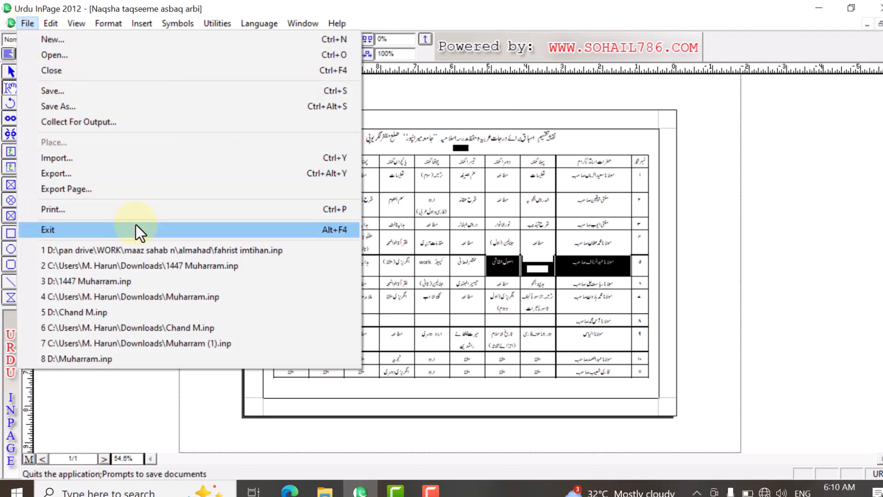
click(167, 249)
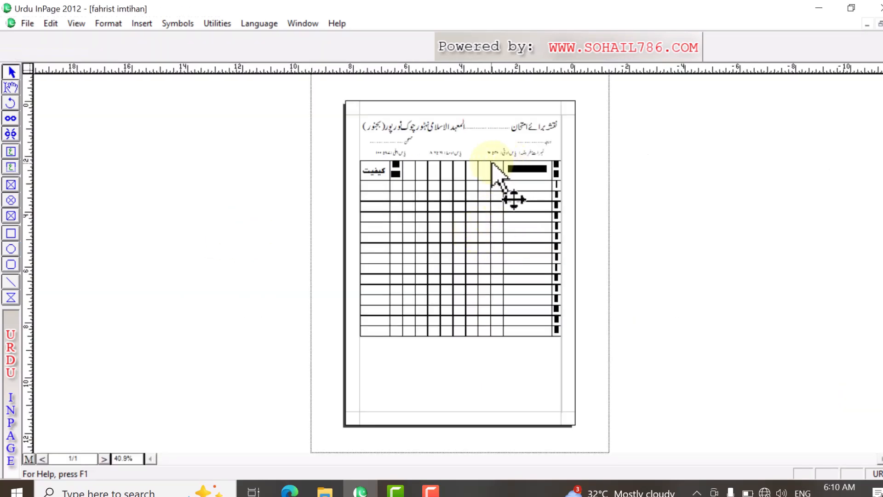
right_click(492, 162)
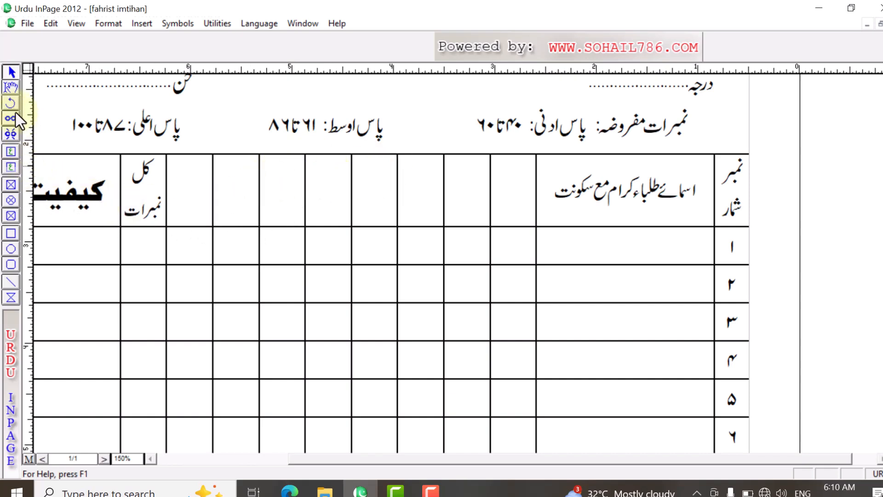
click(518, 198)
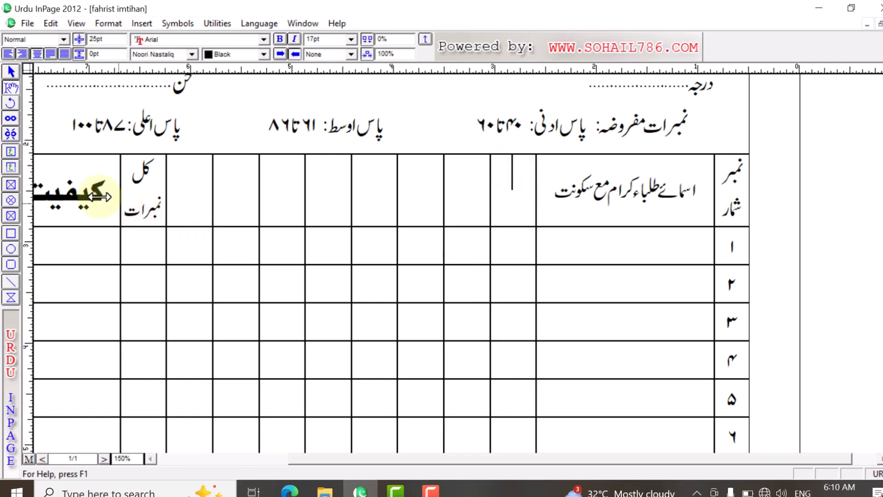
Step: Draw a text box about 0.431" wide and 0.694" high over the empty header cell beside "اسمائے طلباء کرام مع سکونت"
click(11, 151)
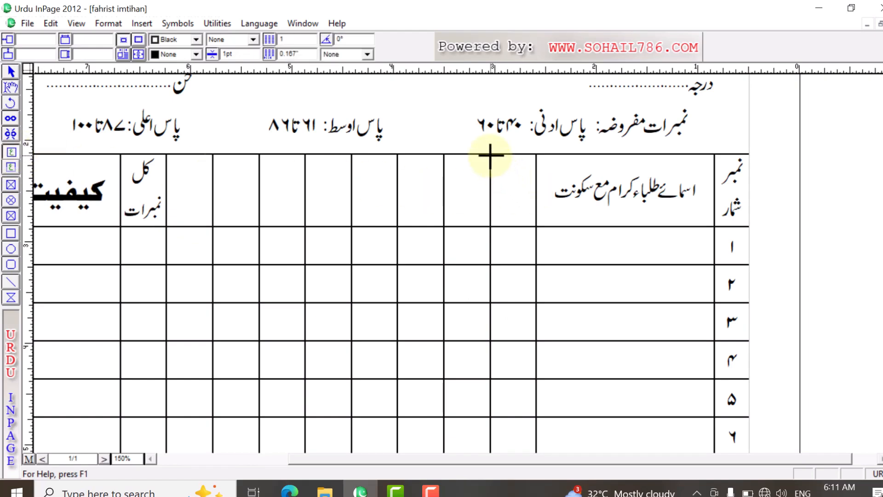
drag(490, 155, 535, 225)
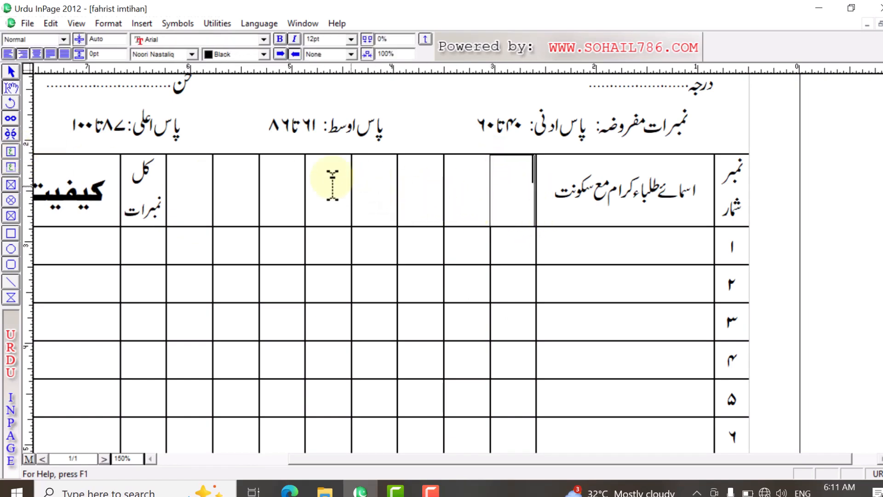
click(11, 72)
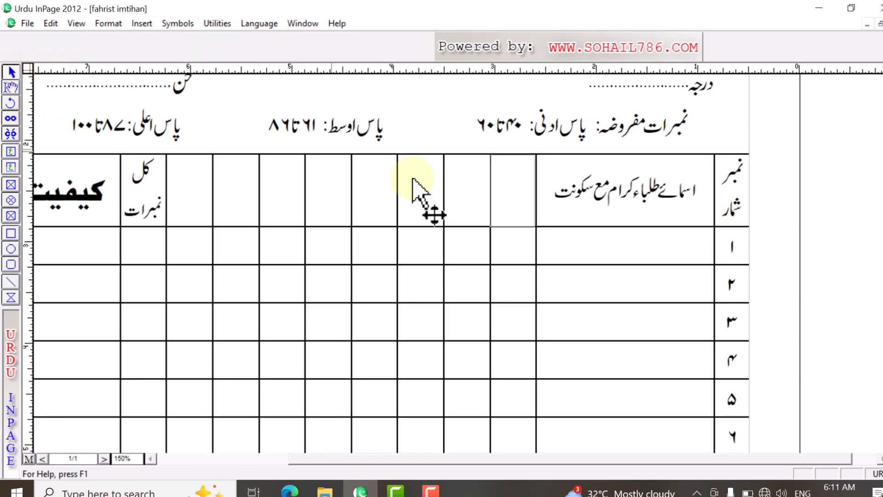
click(517, 203)
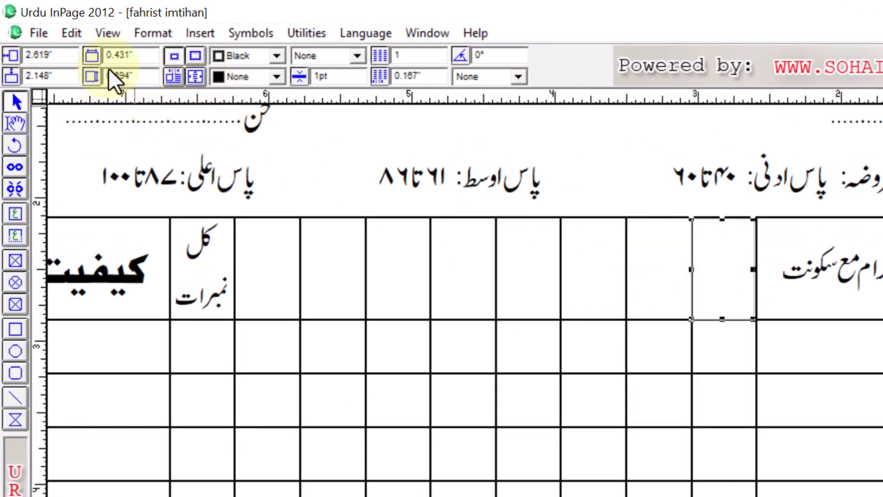
Step: Set the text box's width to 0.694" and its rotation angle to 90°
drag(140, 60, 66, 61)
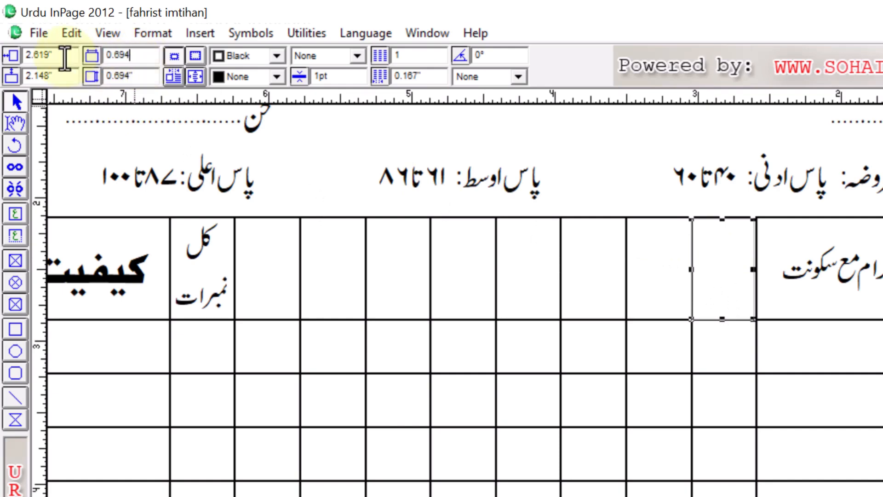
key(Return)
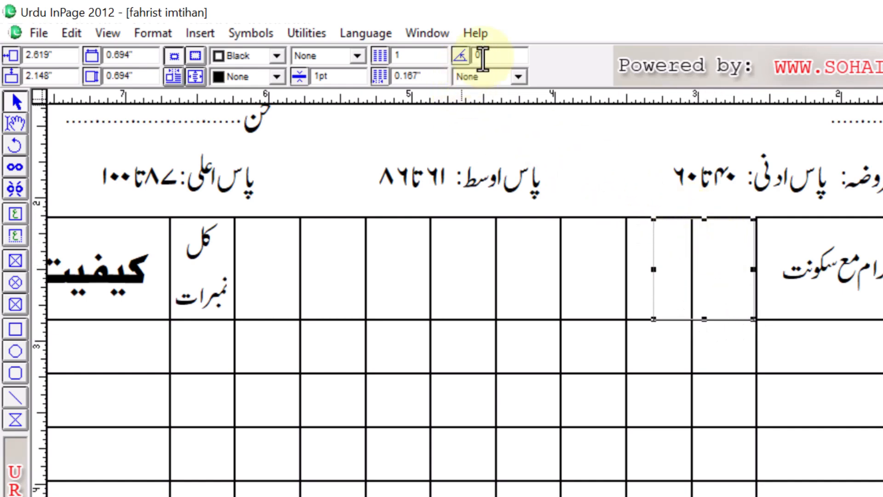
drag(500, 60, 458, 62)
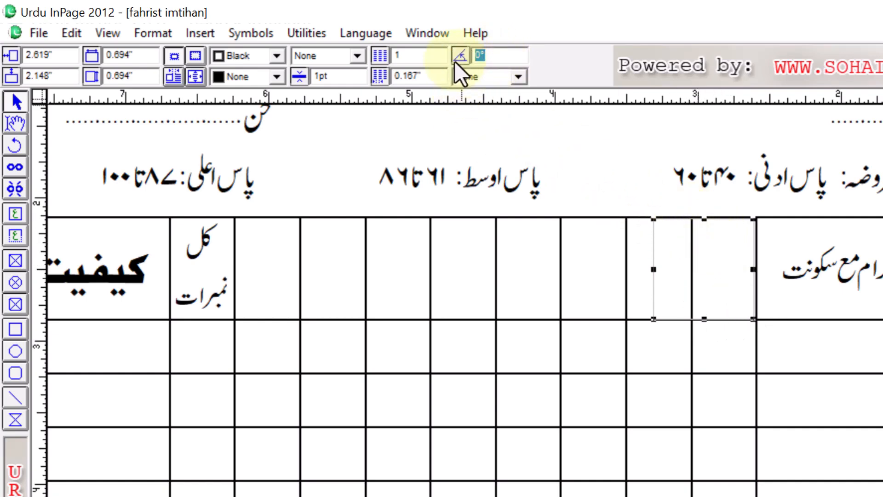
text(90)
key(Return)
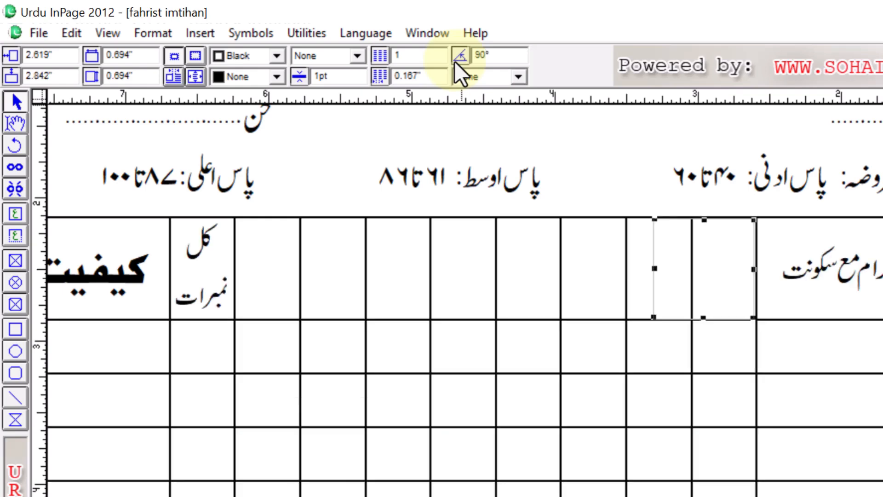
Step: Narrow the rotated text box to the header cell's edges, making its height about 0.438"
click(14, 133)
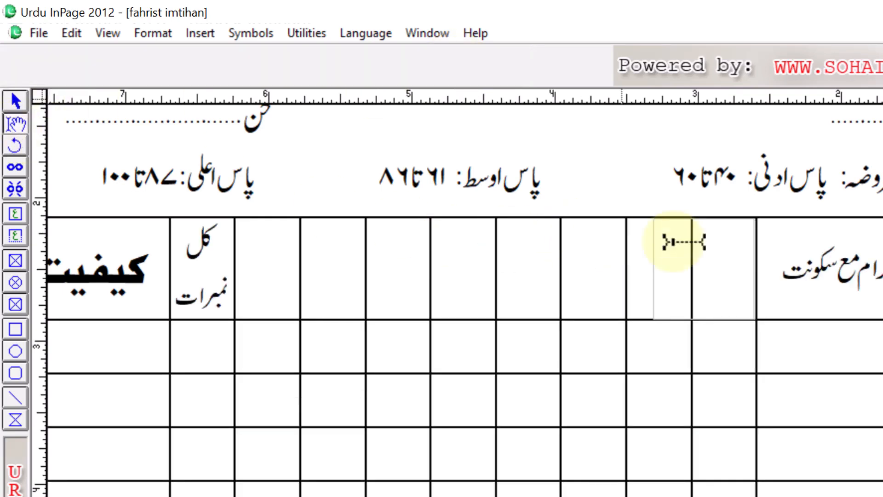
click(711, 241)
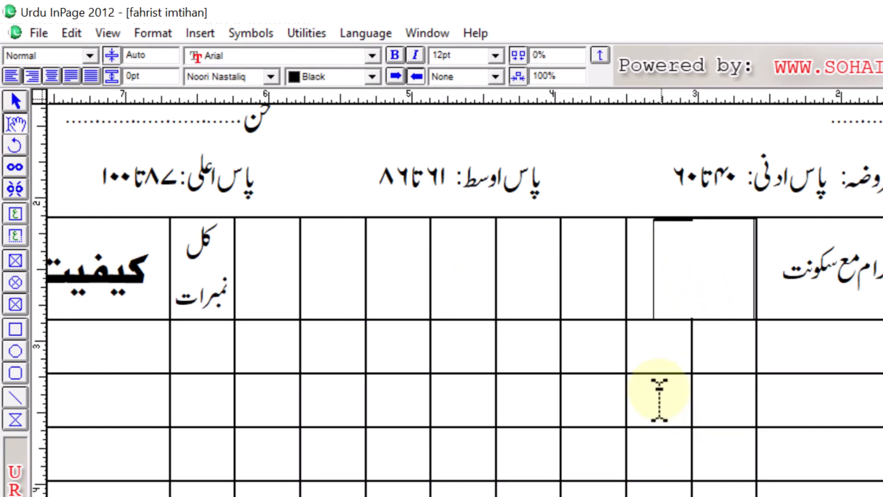
click(16, 101)
click(766, 293)
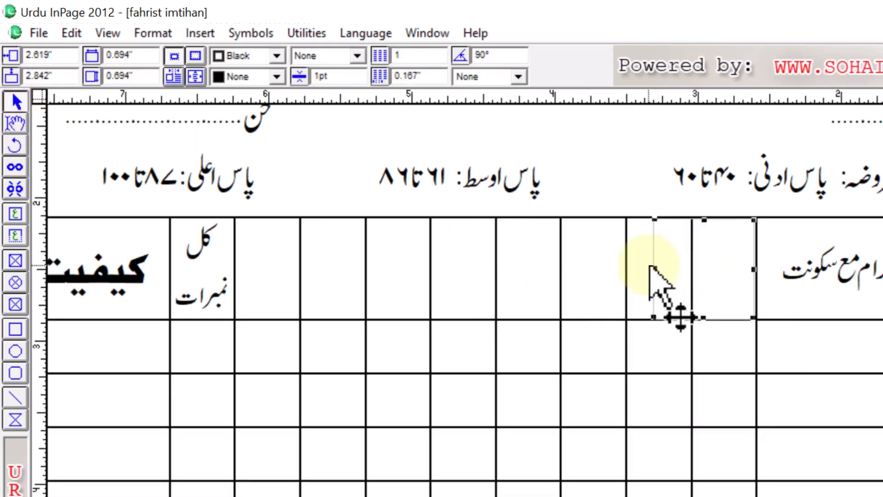
drag(654, 269, 691, 272)
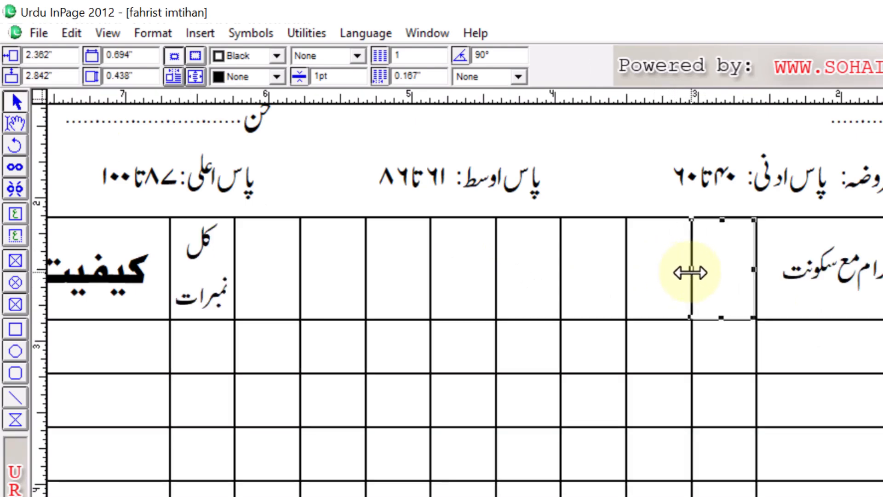
Step: Enter the subject name "مفتاح العربیہ" in the rotated text box
click(21, 125)
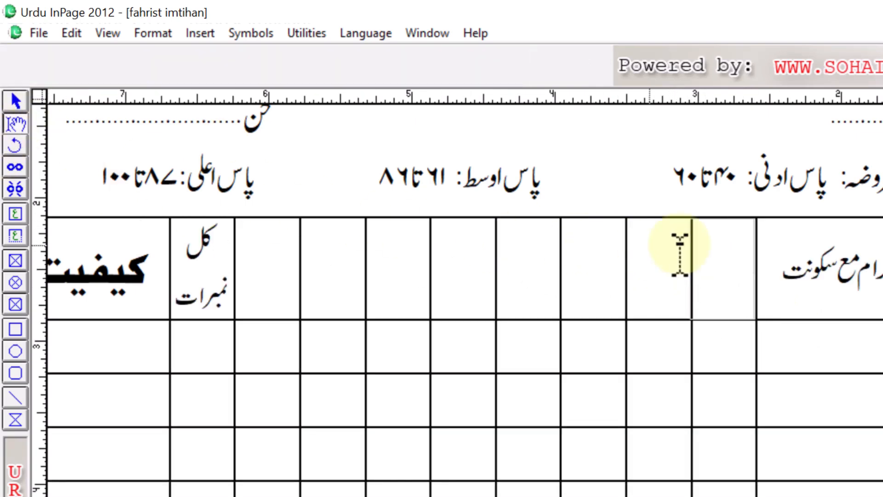
click(721, 238)
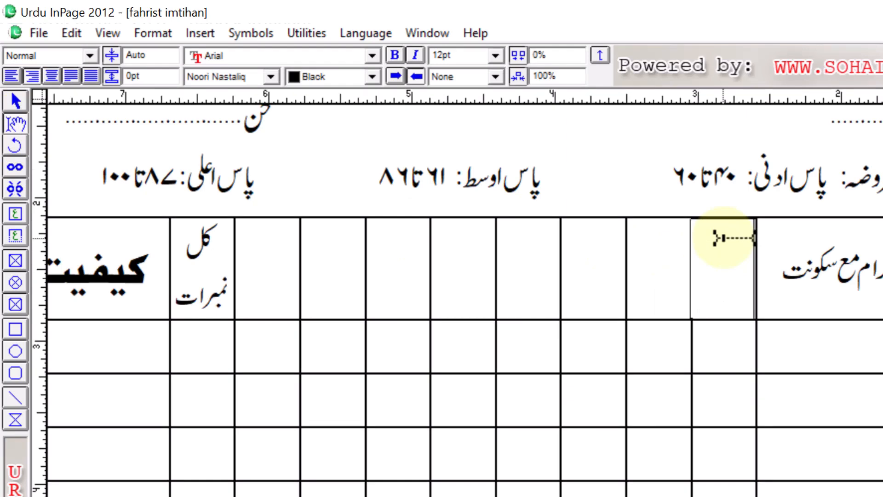
text(ت)
text(تاح العربیہ)
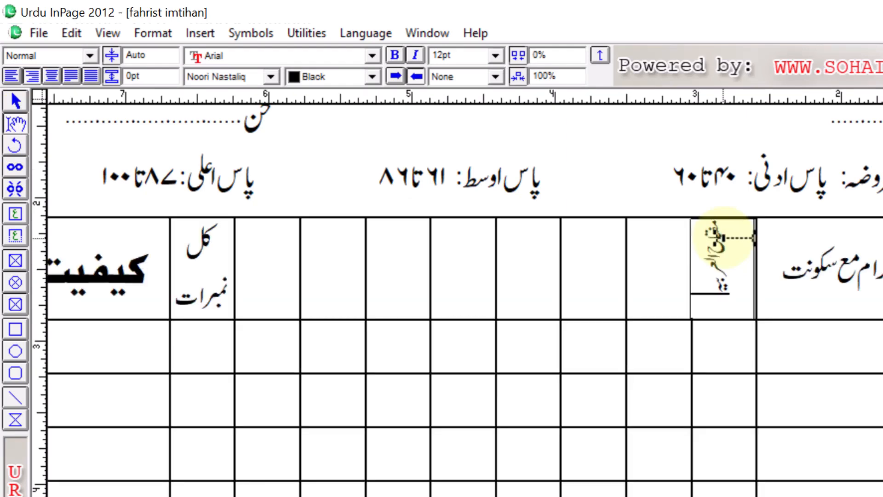
Step: Center the "مفتاح العربیہ" text and set its font size to 16 pt
drag(723, 238, 681, 300)
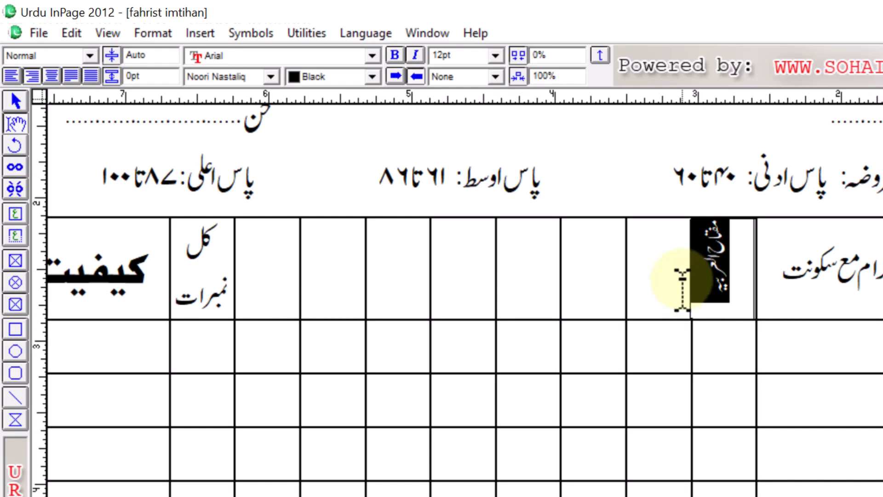
key(ctrl+shift+c)
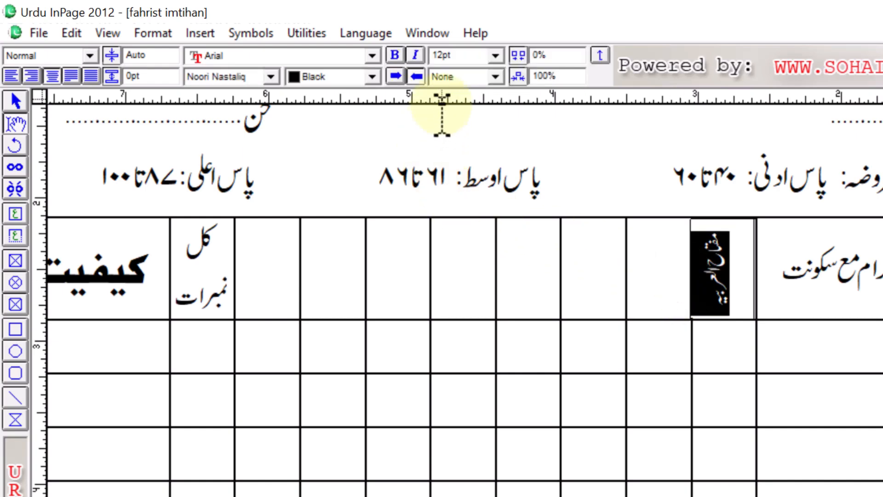
click(460, 54)
text(16)
key(Return)
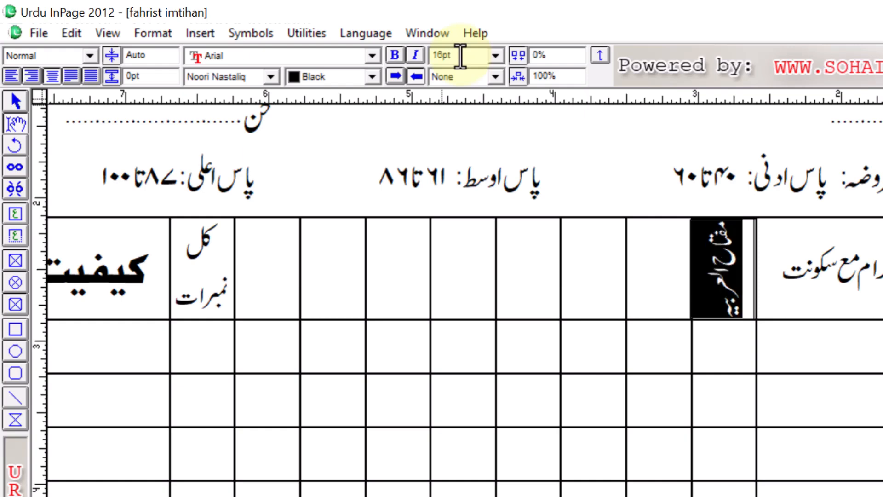
click(766, 314)
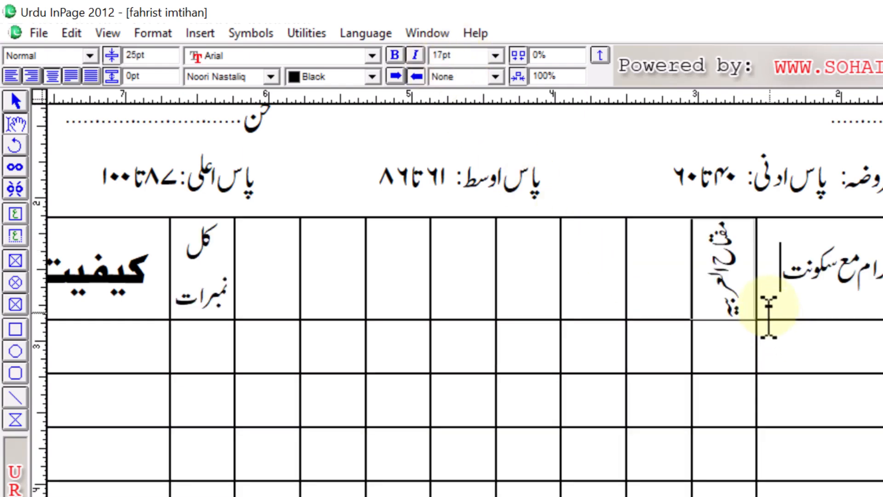
Step: Examine the vertical "مفتاح العربیہ" text in its header cell
click(725, 265)
click(720, 230)
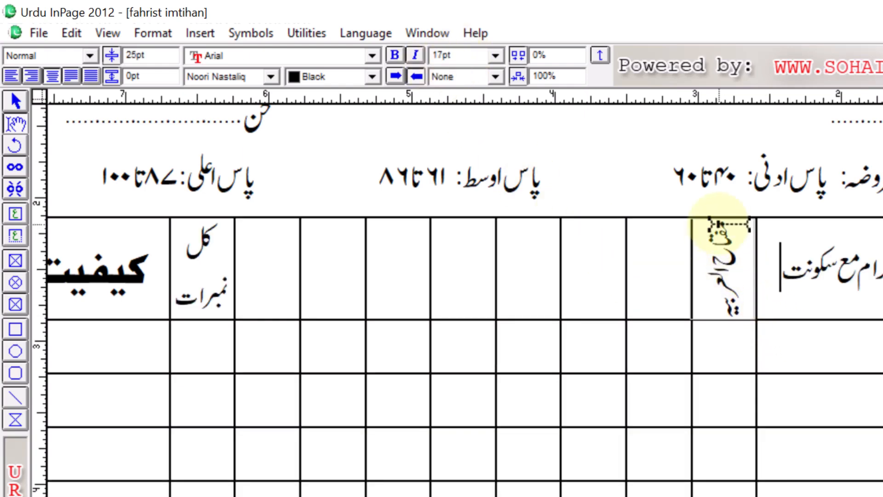
drag(720, 226, 725, 309)
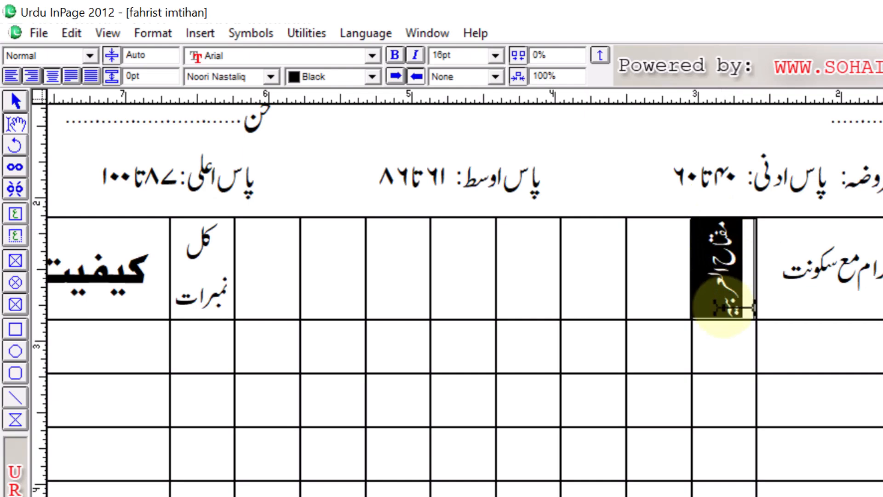
double_click(796, 311)
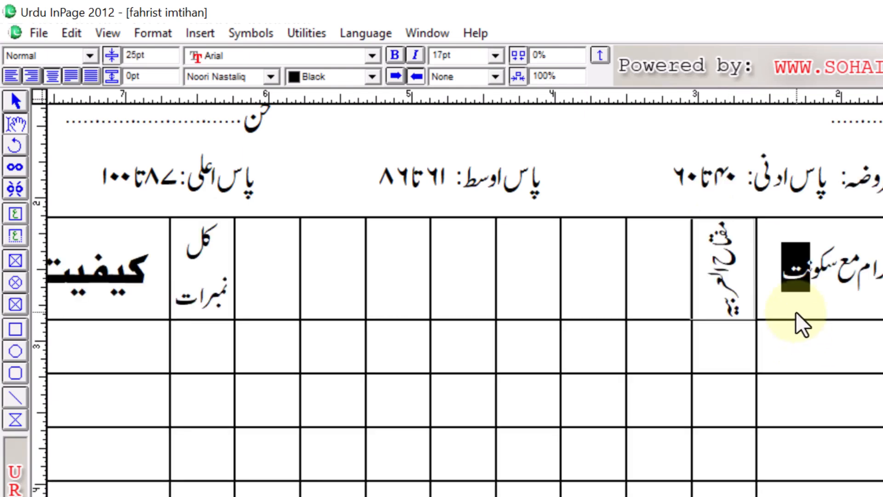